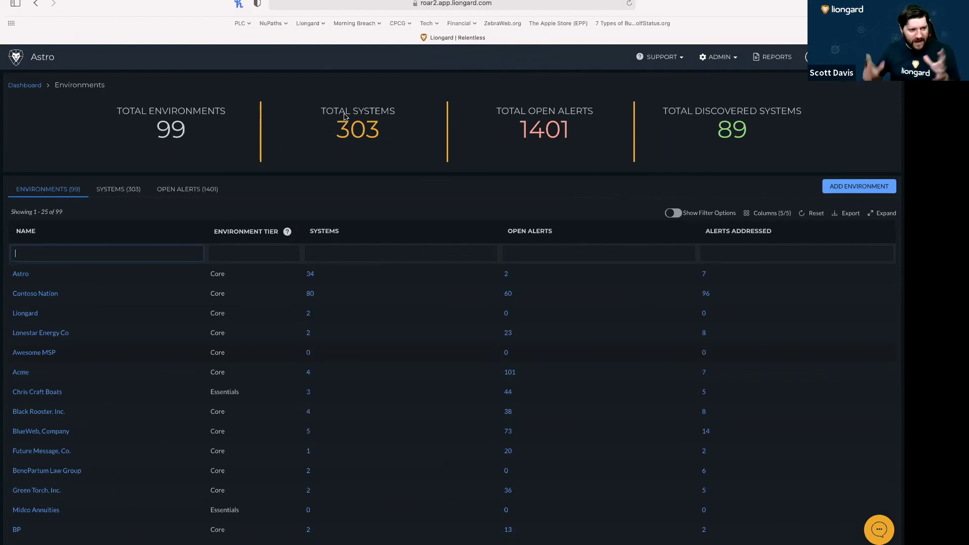
Open the metrics table covering all Internet Domain/DNS systems and look across its columns.
{"action": "left_click", "coordinate": [36, 191]}
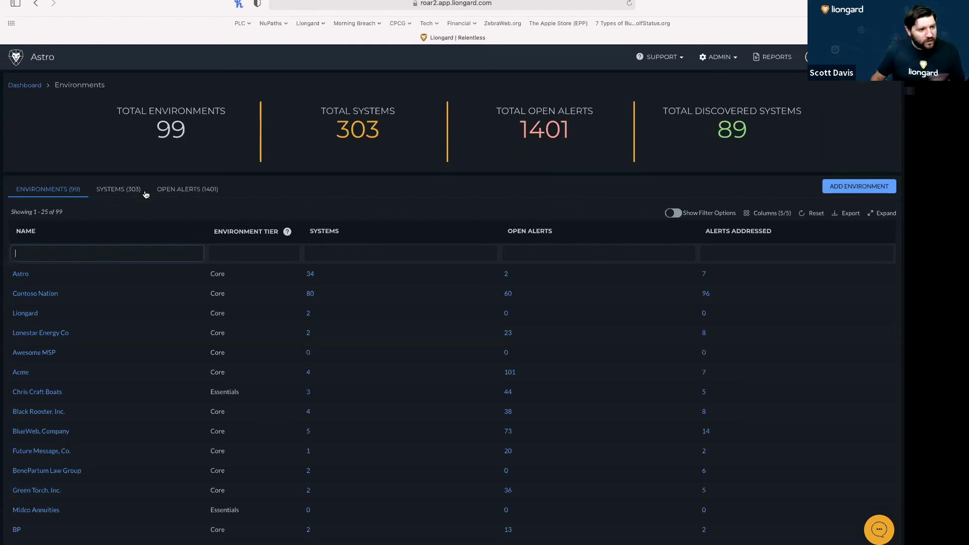
{"action": "left_click", "coordinate": [125, 187]}
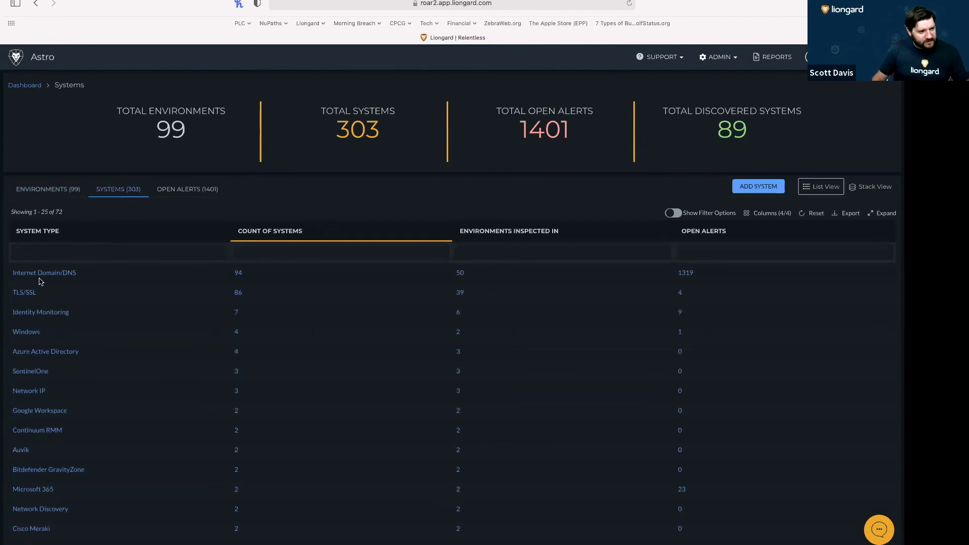
{"action": "left_click", "coordinate": [44, 274]}
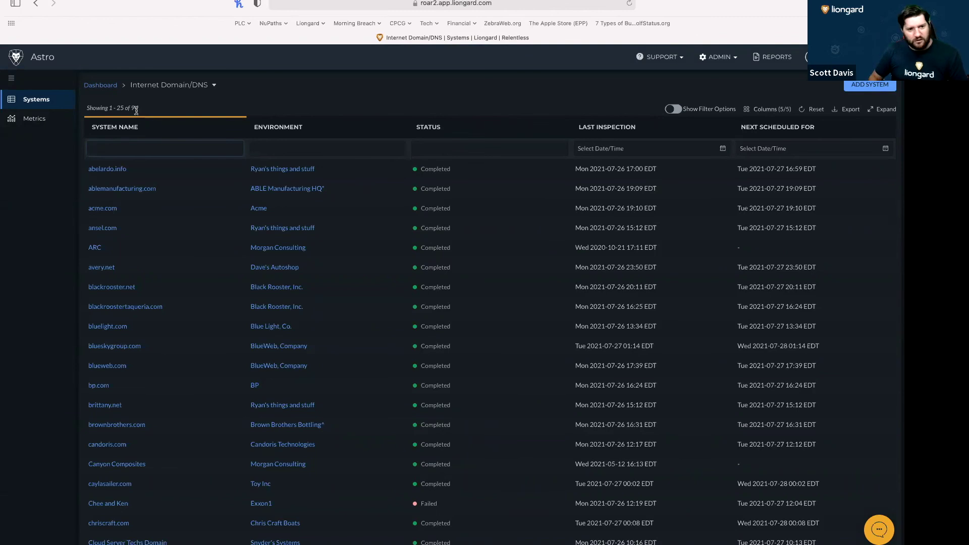
{"action": "left_click", "coordinate": [34, 121]}
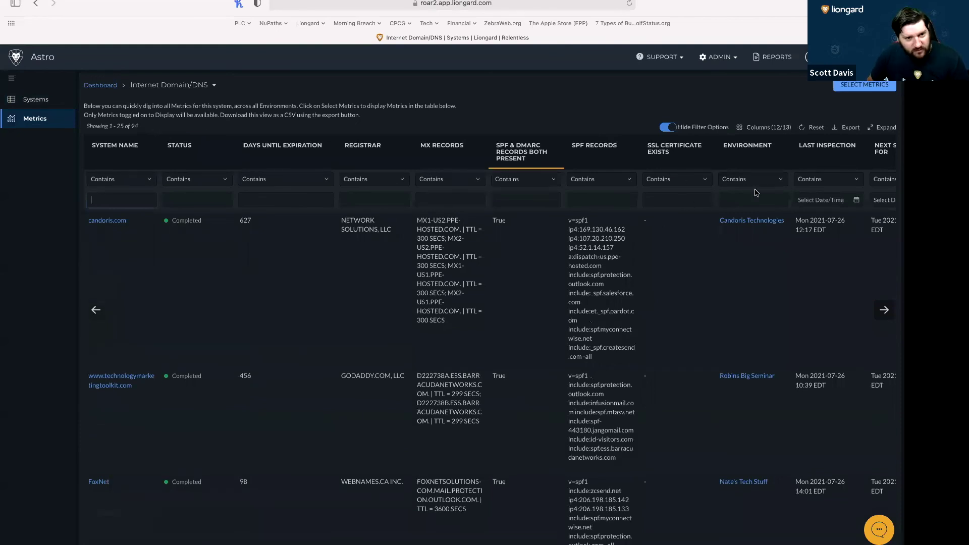
{"action": "scroll", "coordinate": [757, 193], "scroll_direction": "right", "scroll_amount": 3}
{"action": "scroll", "coordinate": [756, 193], "scroll_direction": "left", "scroll_amount": 3}
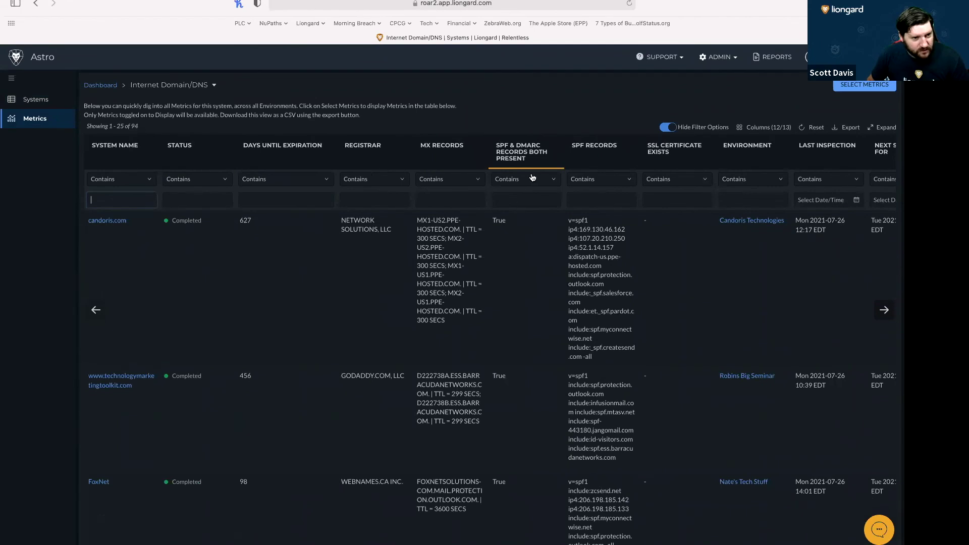
Filter the table to domains whose SPF & DMARC Records Both Present contains False, review the matches and clear the filter.
{"action": "left_click", "coordinate": [530, 181]}
{"action": "left_click", "coordinate": [530, 182]}
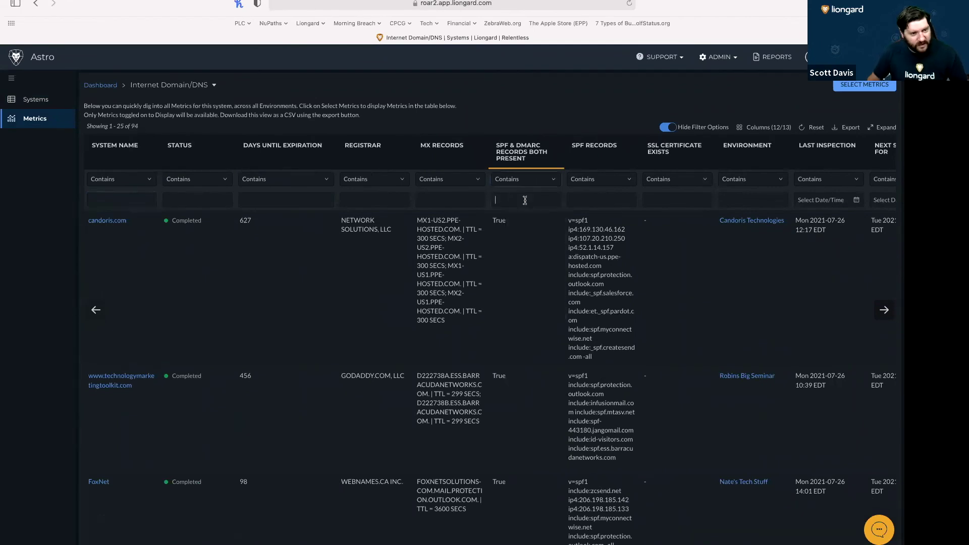
{"action": "left_click", "coordinate": [525, 200]}
{"action": "type", "text": "False"}
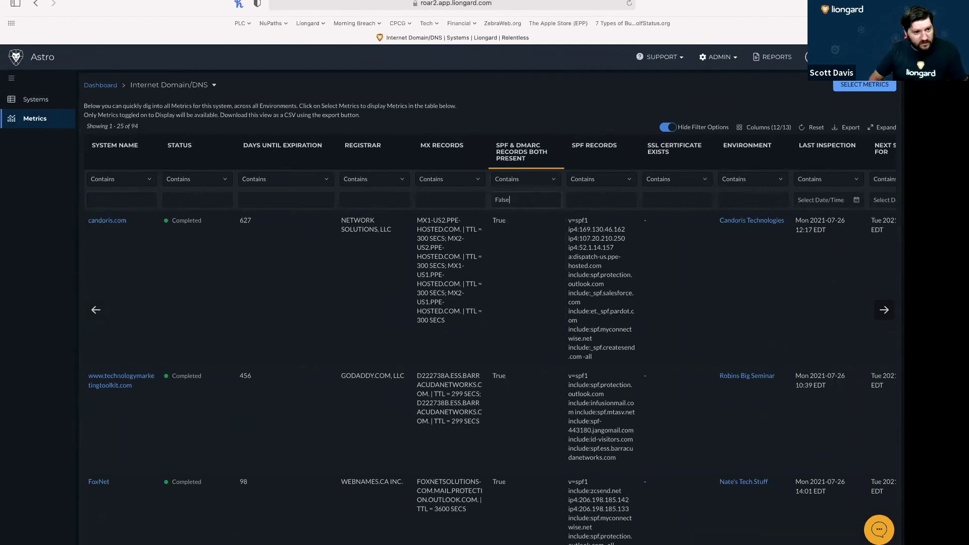
{"action": "key", "text": "Return"}
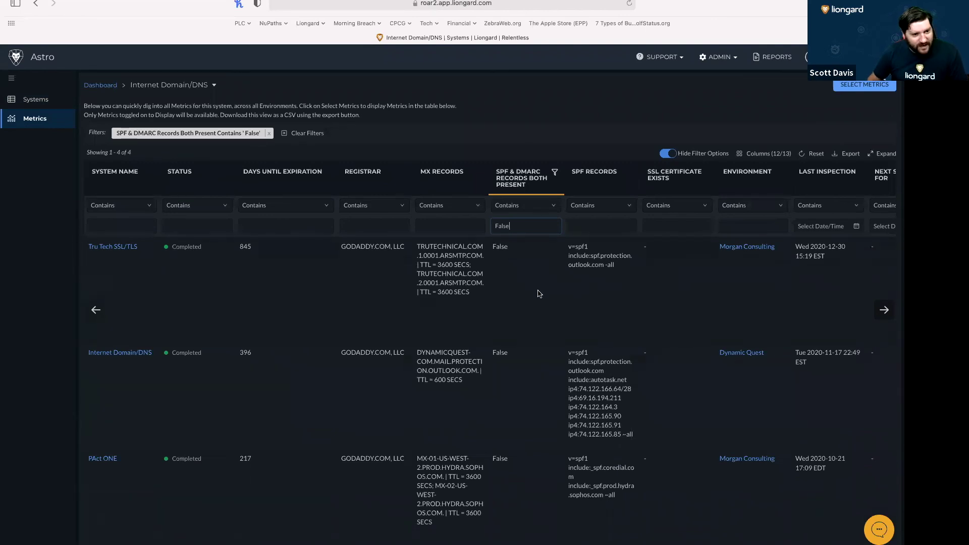
{"action": "scroll", "coordinate": [502, 278], "scroll_direction": "down", "scroll_amount": 3}
{"action": "scroll", "coordinate": [502, 279], "scroll_direction": "up", "scroll_amount": 3}
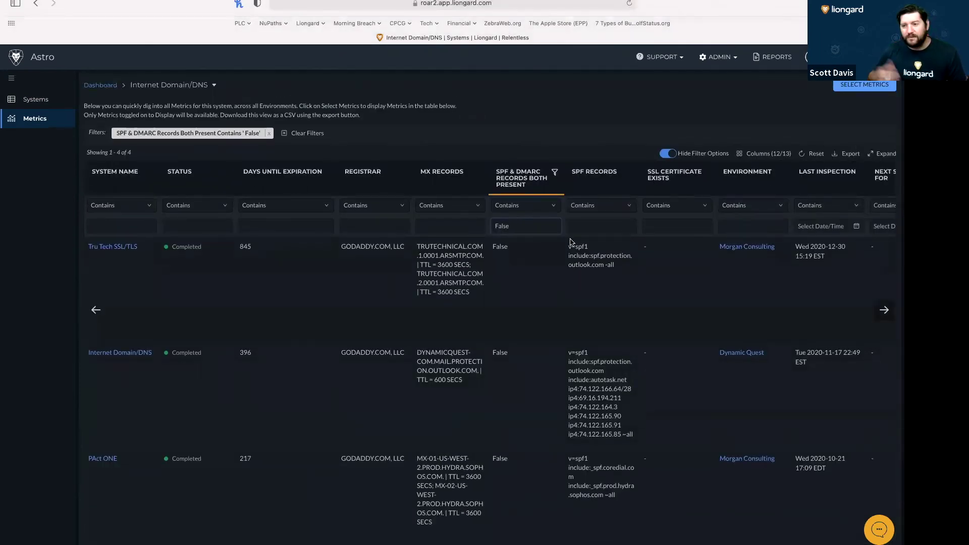
{"action": "key", "text": "super+a"}
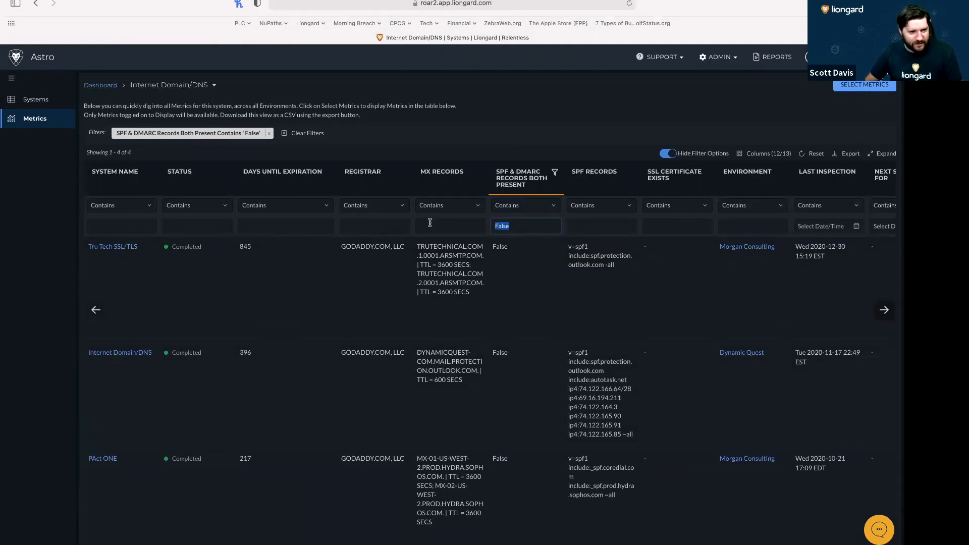
{"action": "key", "text": "BackSpace"}
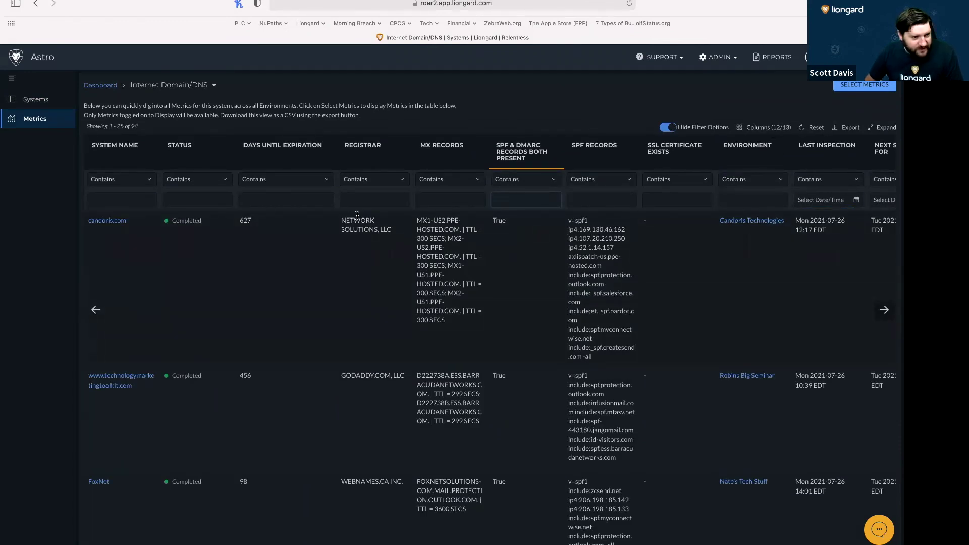
Filter the table to domains whose Registrar contains GoDaddy, review the matches and clear the filter.
{"action": "type", "text": "GoDady=dt"}
{"action": "key", "text": "BackSpace"}
{"action": "key", "text": "BackSpace"}
{"action": "key", "text": "BackSpace"}
{"action": "key", "text": "BackSpace"}
{"action": "type", "text": "dy"}
{"action": "key", "text": "Return"}
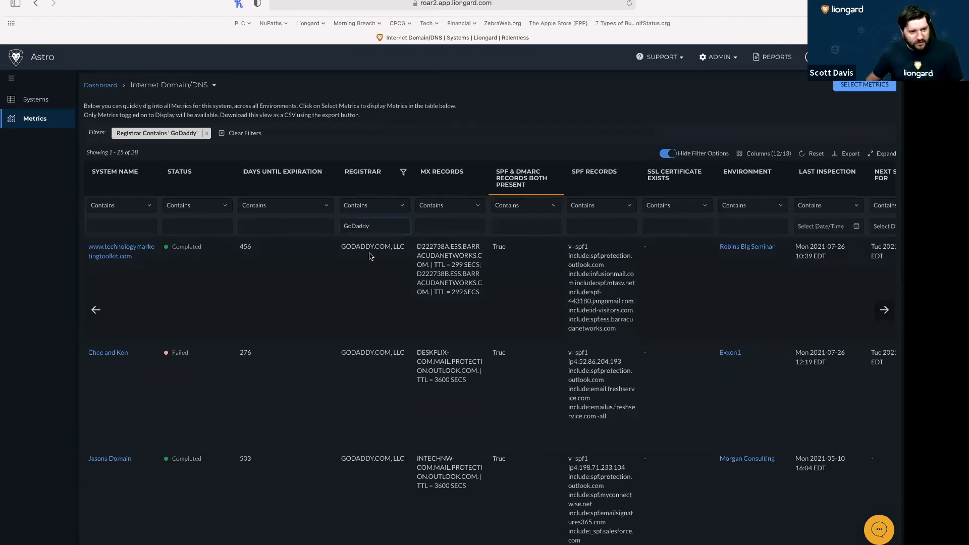
{"action": "scroll", "coordinate": [402, 273], "scroll_direction": "down", "scroll_amount": 5}
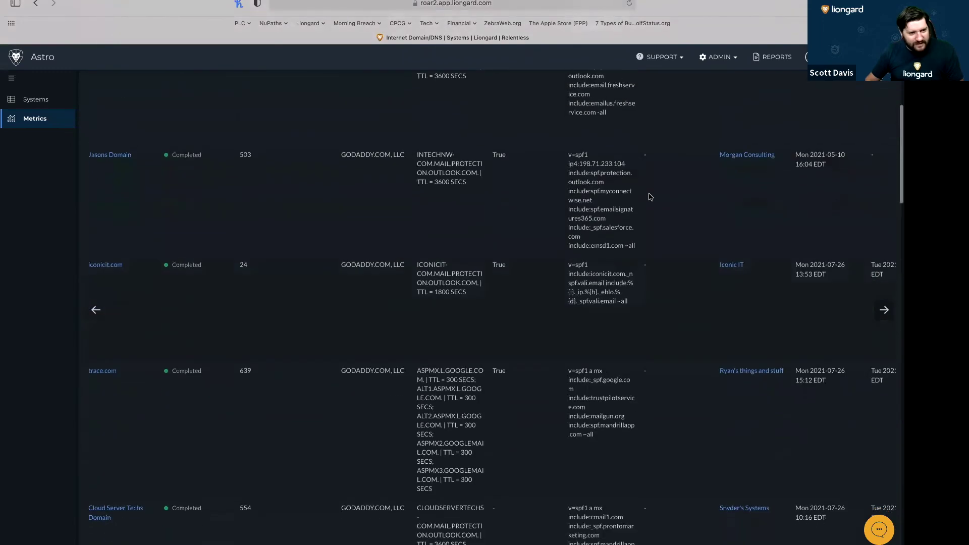
{"action": "scroll", "coordinate": [697, 182], "scroll_direction": "up", "scroll_amount": 5}
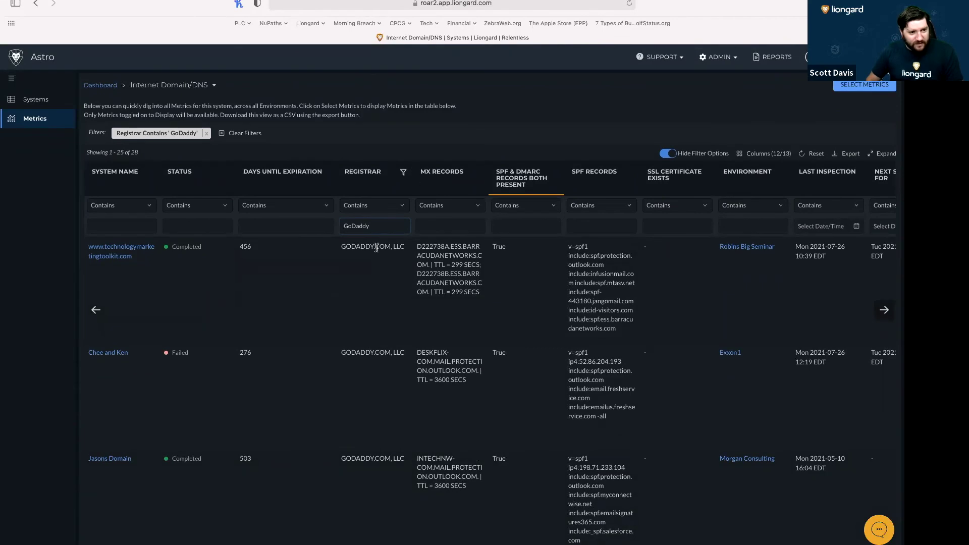
{"action": "key", "text": "super+a"}
{"action": "key", "text": "BackSpace"}
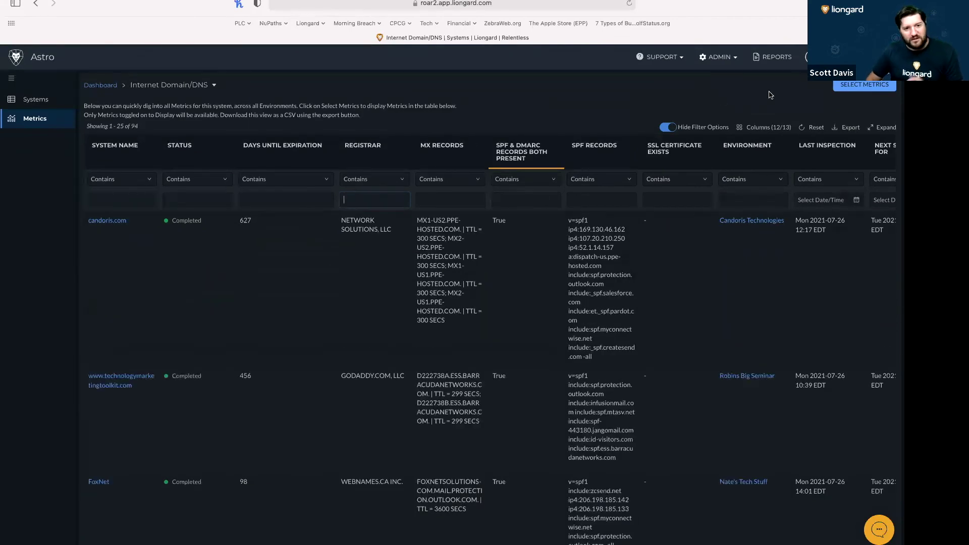
Browse the available Internet Domain/DNS metrics, try selecting DNSSEC Records Count, and leave the metric selection without saving.
{"action": "left_click", "coordinate": [850, 86]}
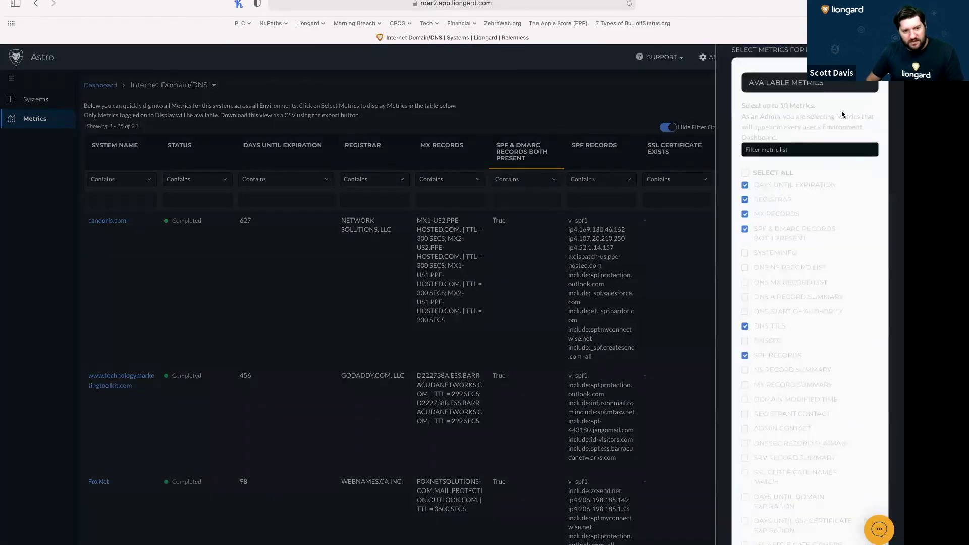
{"action": "scroll", "coordinate": [807, 241], "scroll_direction": "down", "scroll_amount": 3}
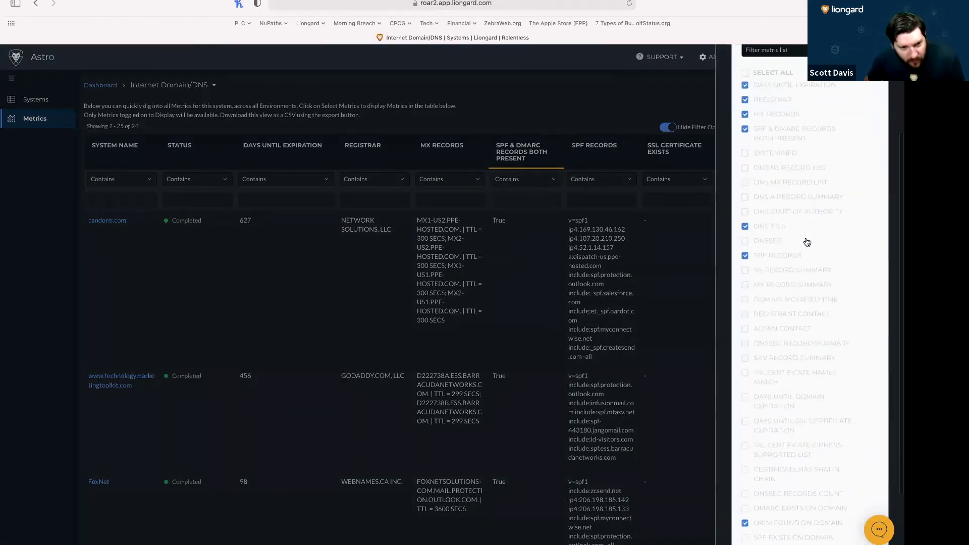
{"action": "left_click", "coordinate": [745, 329]}
{"action": "left_click", "coordinate": [745, 329]}
{"action": "scroll", "coordinate": [795, 385], "scroll_direction": "down", "scroll_amount": 2}
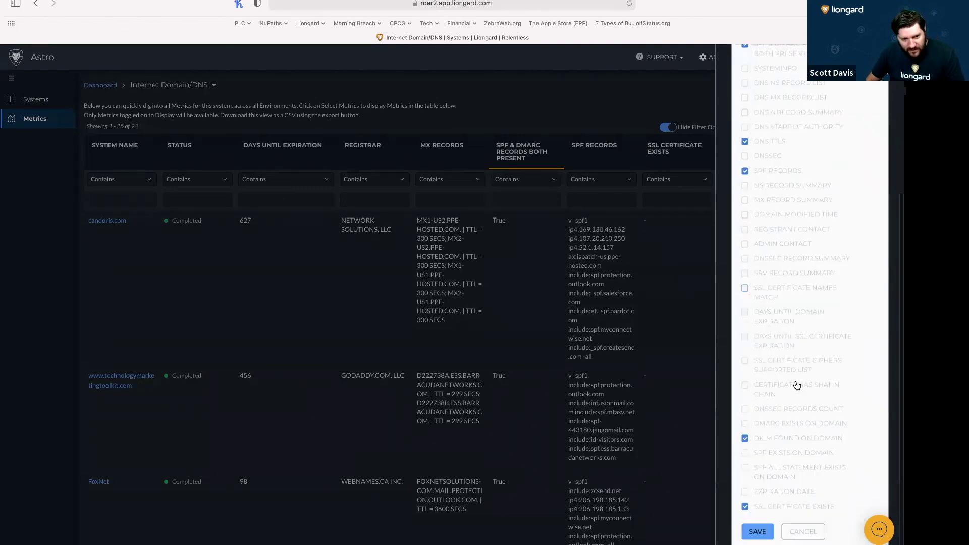
{"action": "left_click", "coordinate": [744, 412]}
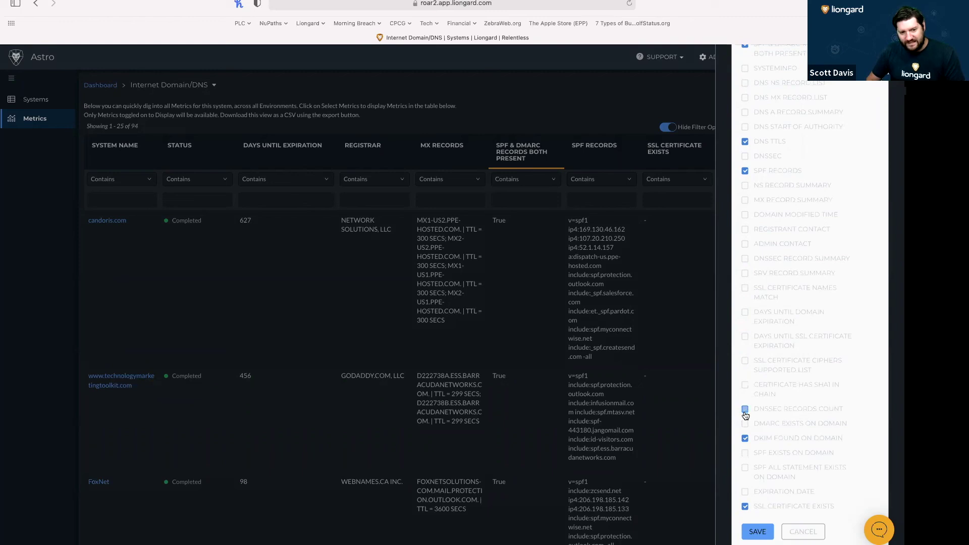
{"action": "scroll", "coordinate": [756, 232], "scroll_direction": "up", "scroll_amount": 3}
{"action": "scroll", "coordinate": [756, 233], "scroll_direction": "up", "scroll_amount": 1}
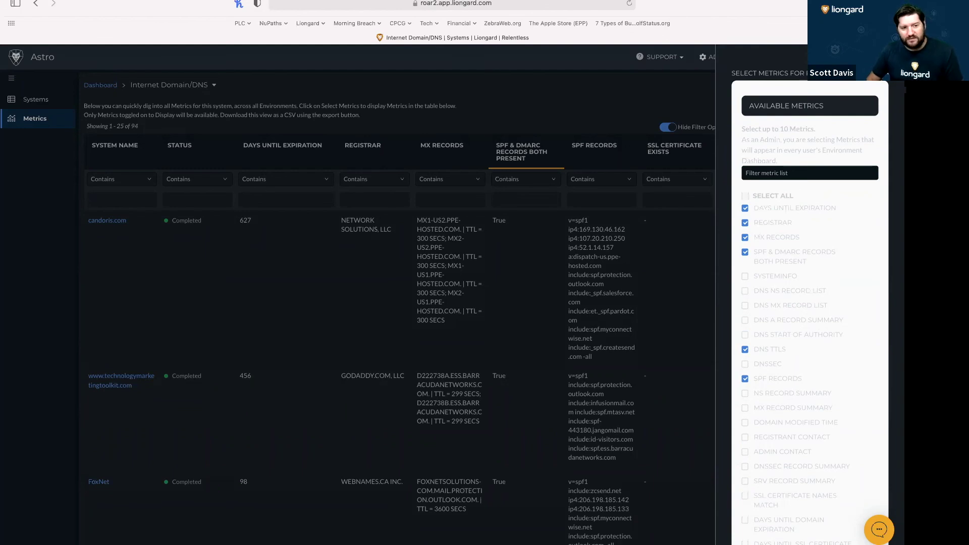
{"action": "left_click", "coordinate": [891, 90]}
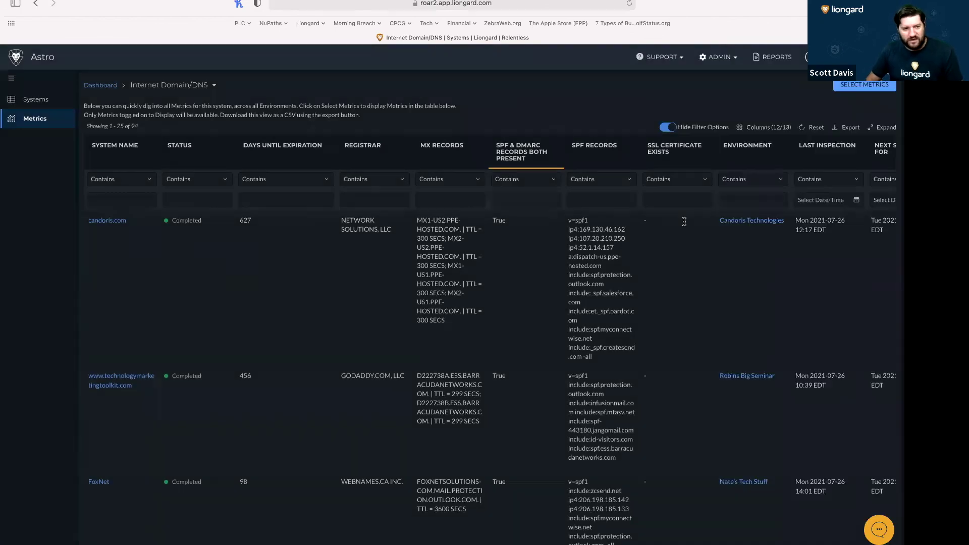
Filter the Internet Domain/DNS systems list by the name contoso and open the contoso.com system.
{"action": "left_click", "coordinate": [44, 100]}
{"action": "type", "text": "contoso"}
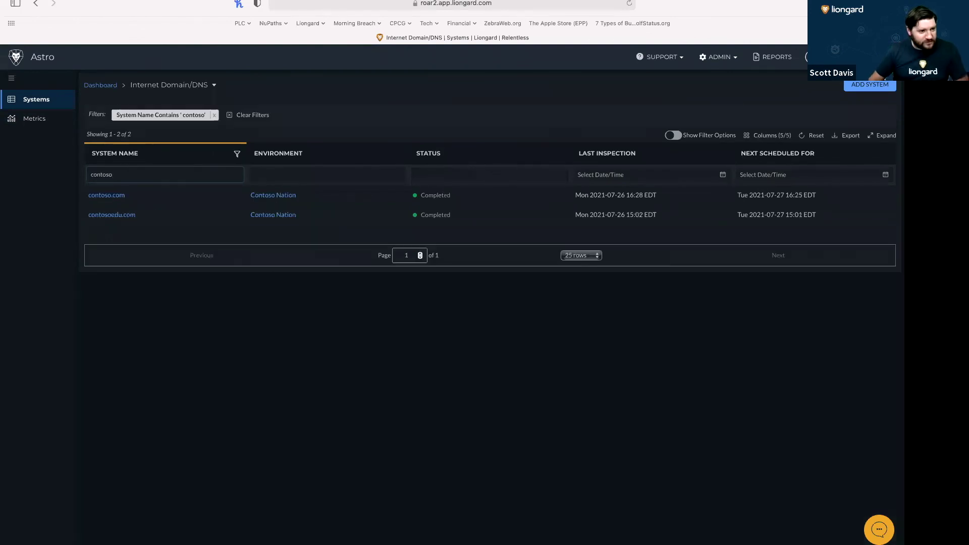
{"action": "left_click", "coordinate": [107, 196]}
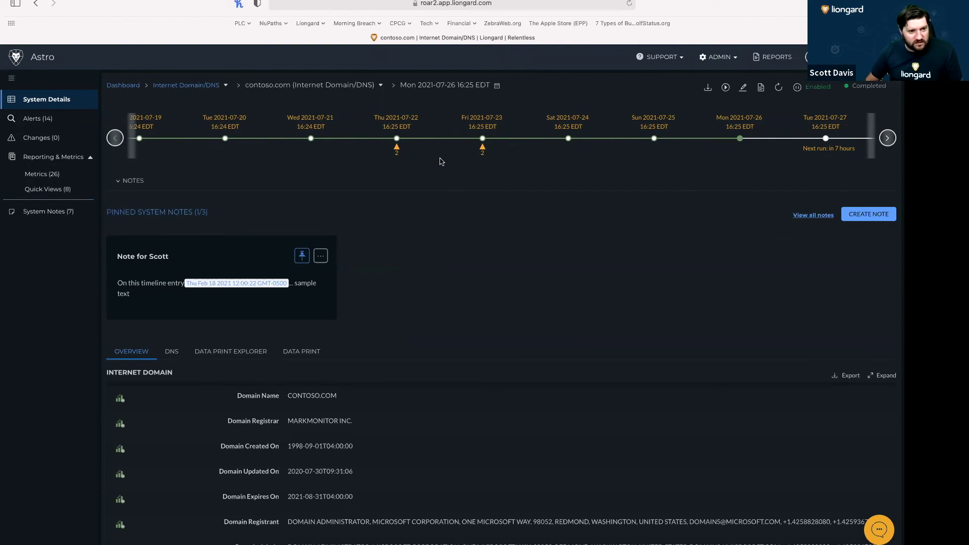
View the detected changes for contoso.com in the 2021-07-22 and 2021-07-23 inspections.
{"action": "left_click", "coordinate": [397, 140]}
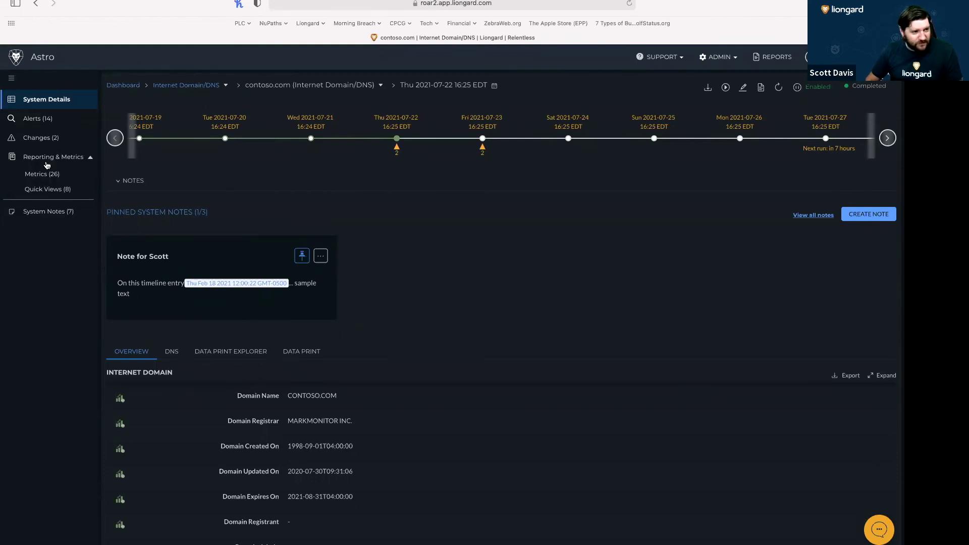
{"action": "left_click", "coordinate": [39, 141]}
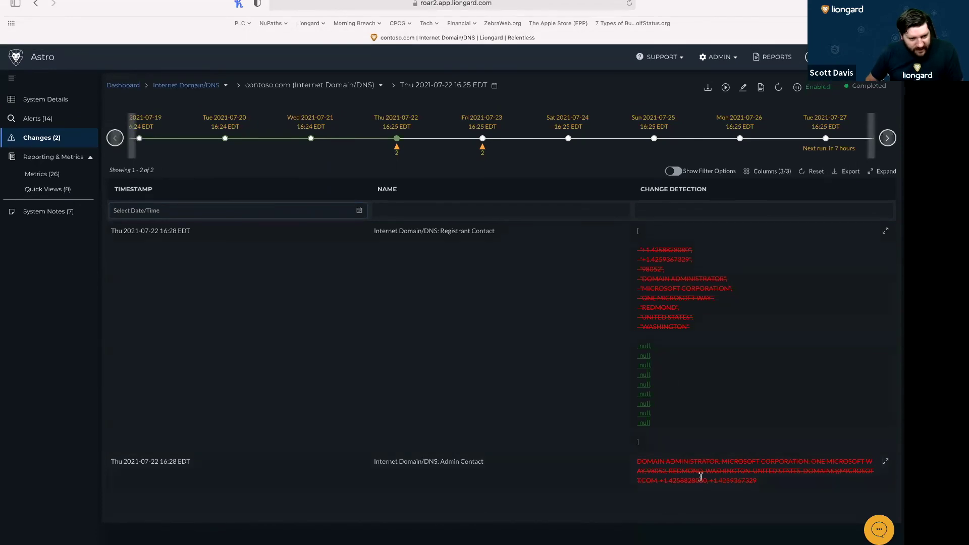
{"action": "left_click", "coordinate": [483, 139]}
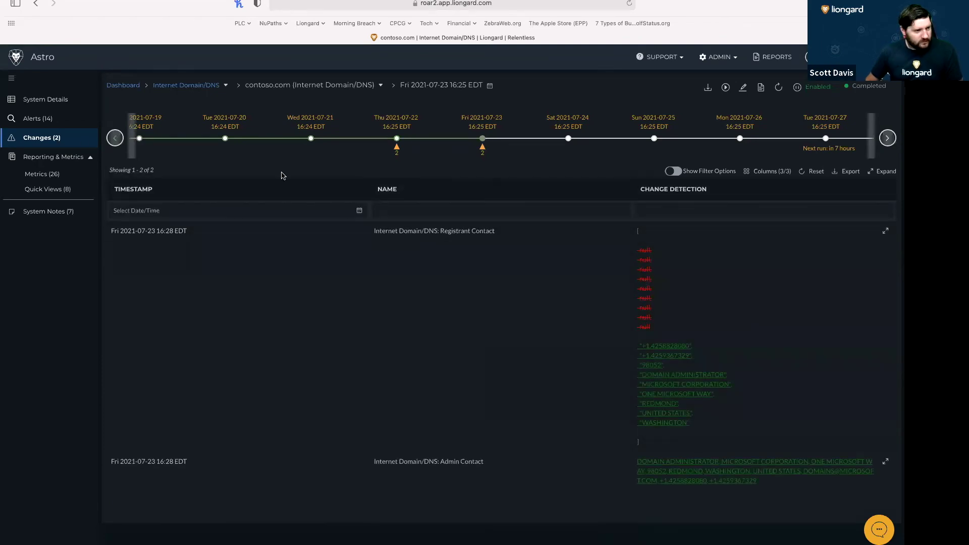
Open the contoso.com system details and review the domain registration, contact and DNS hosting information in the overview.
{"action": "left_click", "coordinate": [52, 104]}
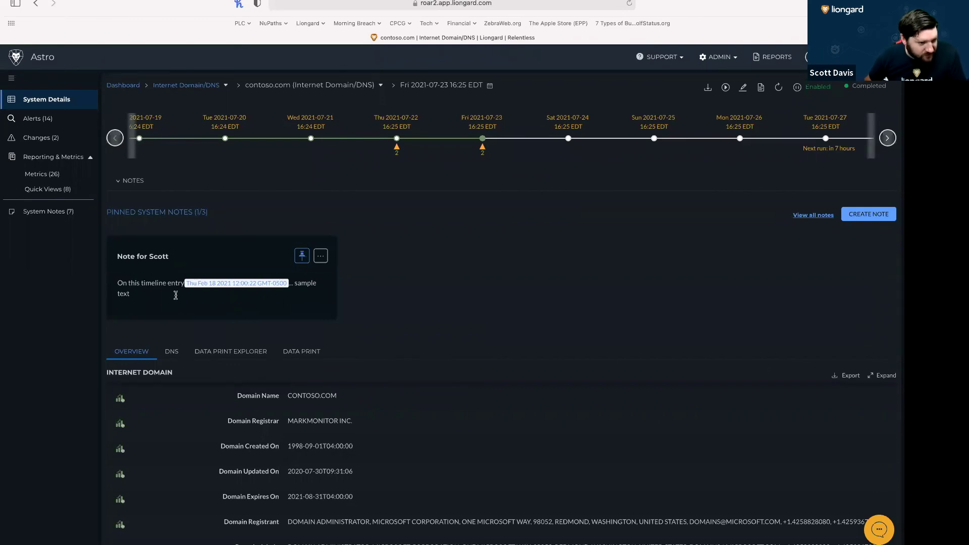
{"action": "scroll", "coordinate": [313, 290], "scroll_direction": "down", "scroll_amount": 3}
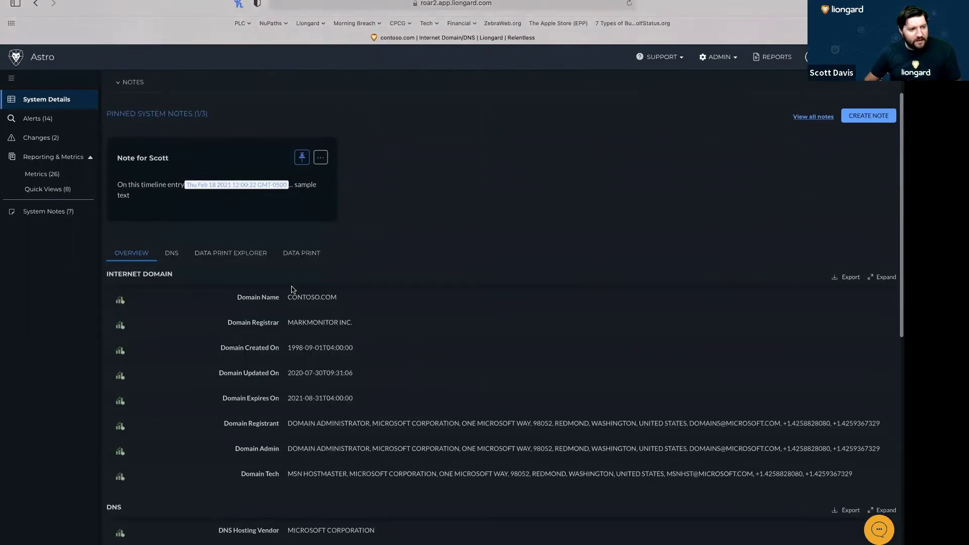
{"action": "scroll", "coordinate": [333, 292], "scroll_direction": "down", "scroll_amount": 1}
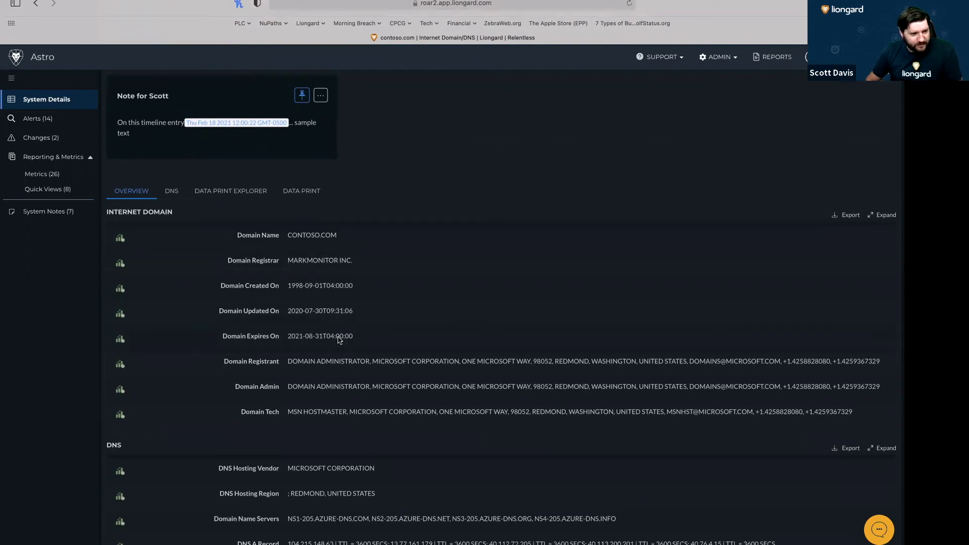
{"action": "scroll", "coordinate": [338, 339], "scroll_direction": "down", "scroll_amount": 3}
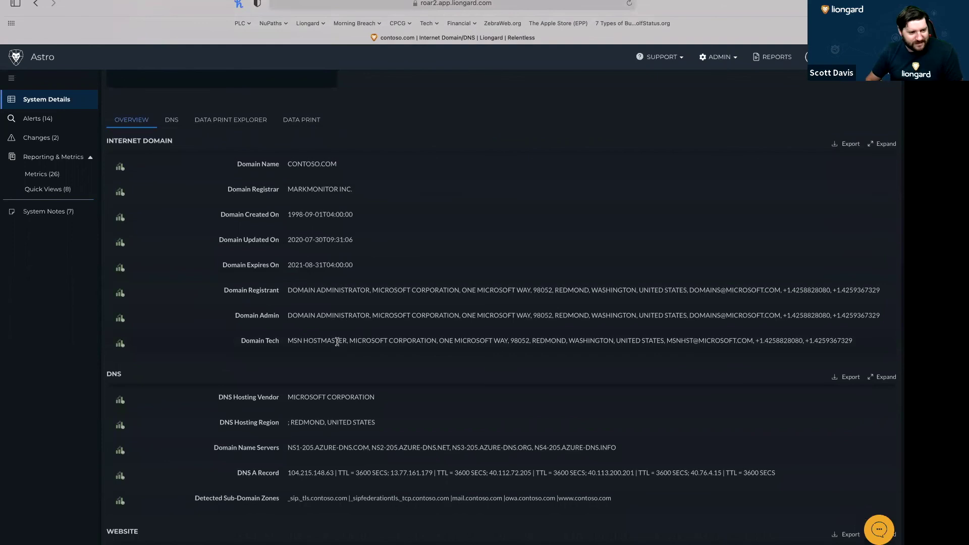
{"action": "scroll", "coordinate": [337, 342], "scroll_direction": "down", "scroll_amount": 2}
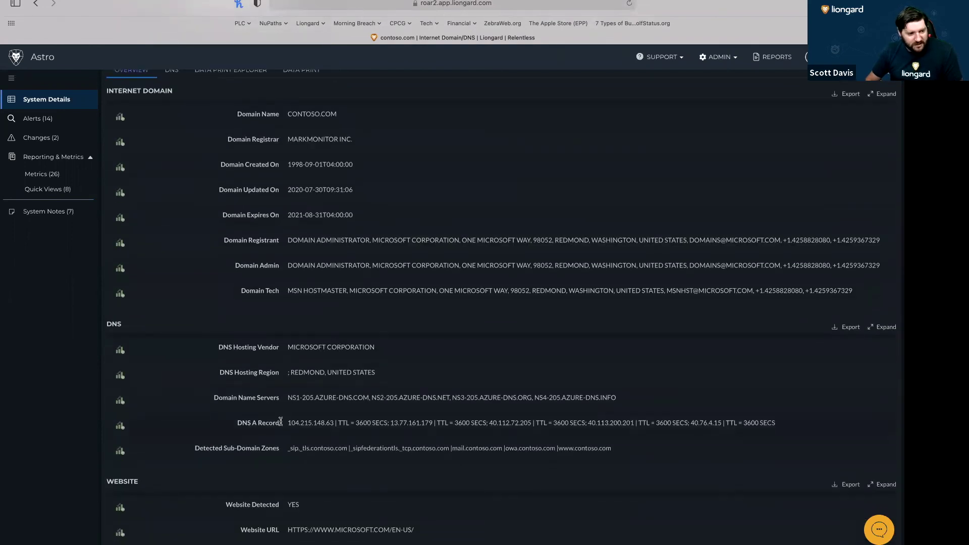
{"action": "scroll", "coordinate": [285, 484], "scroll_direction": "down", "scroll_amount": 5}
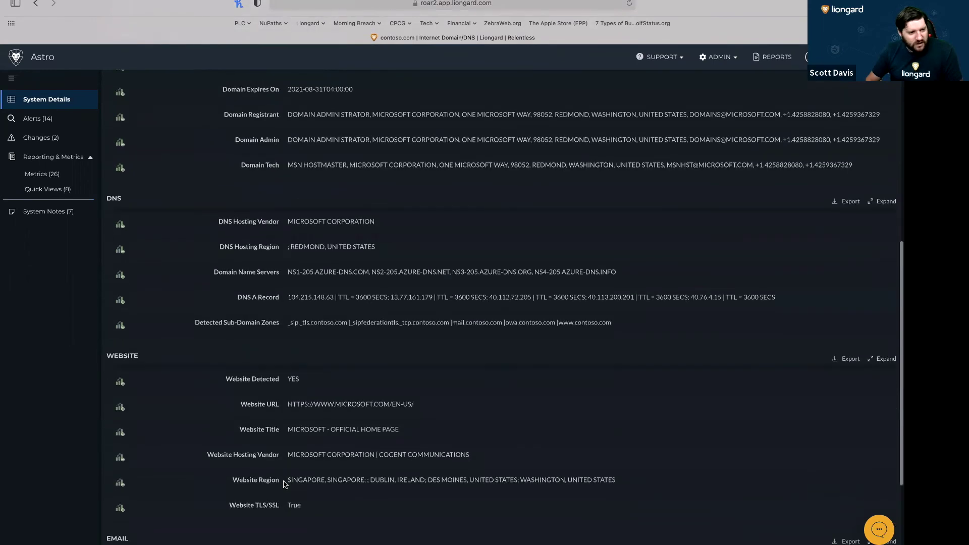
{"action": "scroll", "coordinate": [285, 483], "scroll_direction": "down", "scroll_amount": 1}
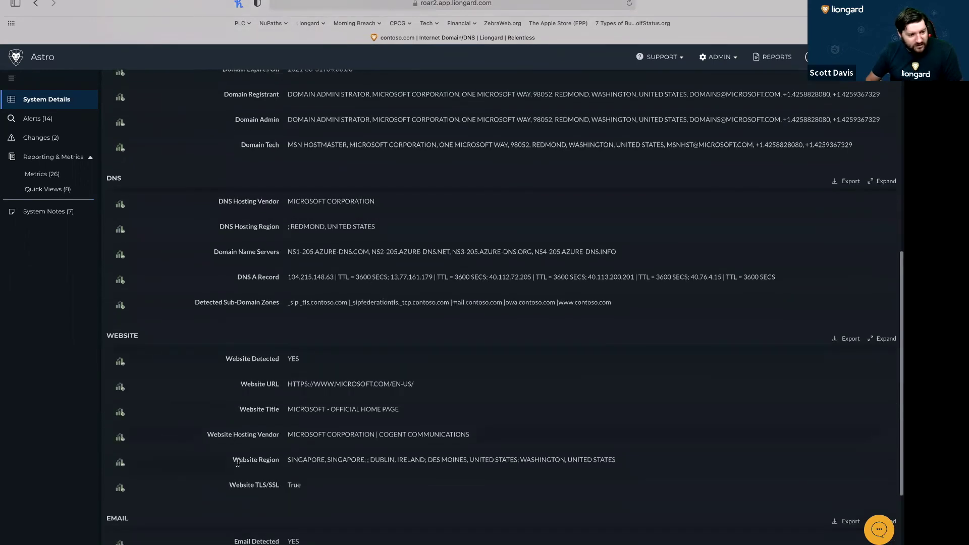
Examine the Website and Email sections of the contoso.com overview, highlighting hosting vendor, region, TLS/SSL and MX record entries.
{"action": "left_click_drag", "start_coordinate": [238, 463], "coordinate": [296, 457]}
{"action": "left_click_drag", "start_coordinate": [224, 436], "coordinate": [311, 433]}
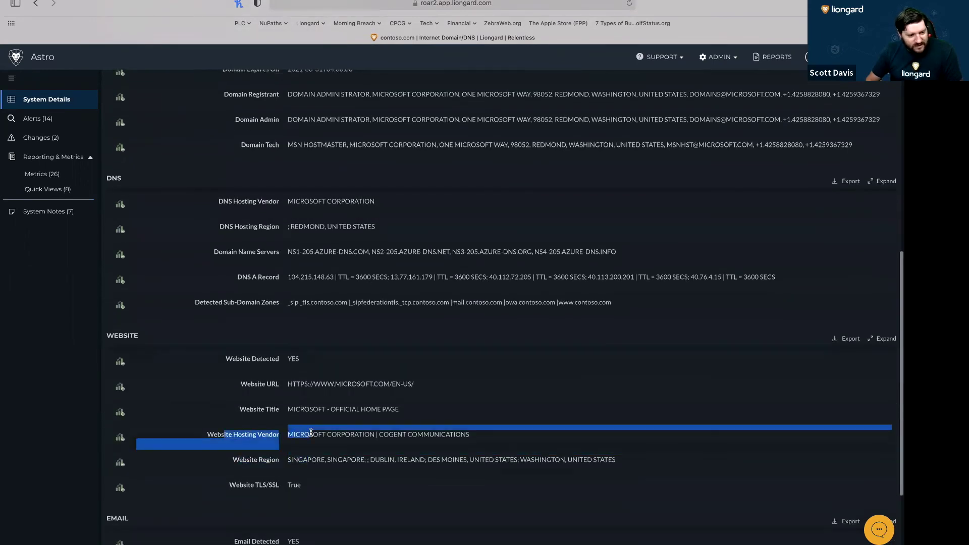
{"action": "left_click_drag", "start_coordinate": [255, 485], "coordinate": [299, 486]}
{"action": "scroll", "coordinate": [297, 485], "scroll_direction": "down", "scroll_amount": 2}
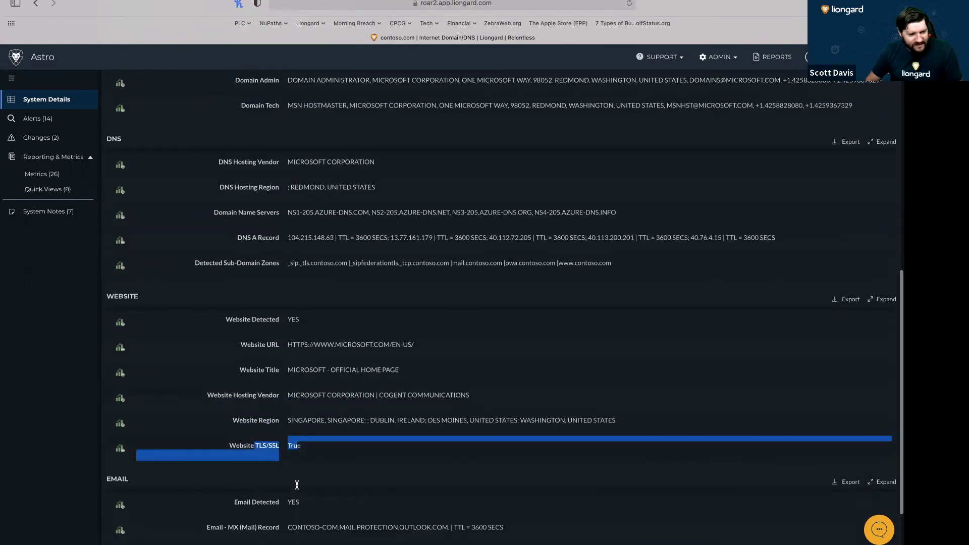
{"action": "scroll", "coordinate": [297, 485], "scroll_direction": "down", "scroll_amount": 4}
{"action": "left_click_drag", "start_coordinate": [241, 496], "coordinate": [298, 522]}
{"action": "left_click_drag", "start_coordinate": [245, 469], "coordinate": [326, 467]}
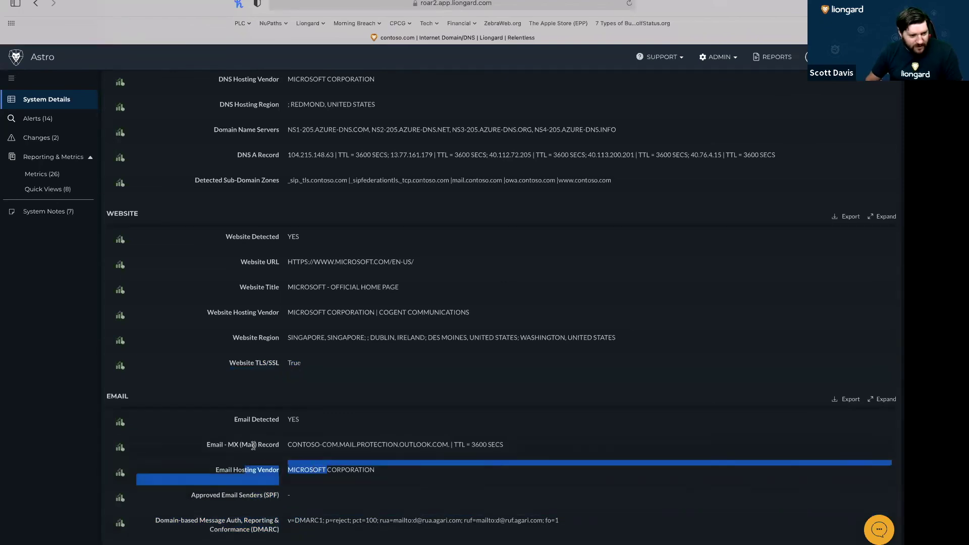
{"action": "left_click_drag", "start_coordinate": [255, 445], "coordinate": [320, 448]}
Review the full table of DNS records for contoso.com.
{"action": "scroll", "coordinate": [320, 449], "scroll_direction": "up", "scroll_amount": 20}
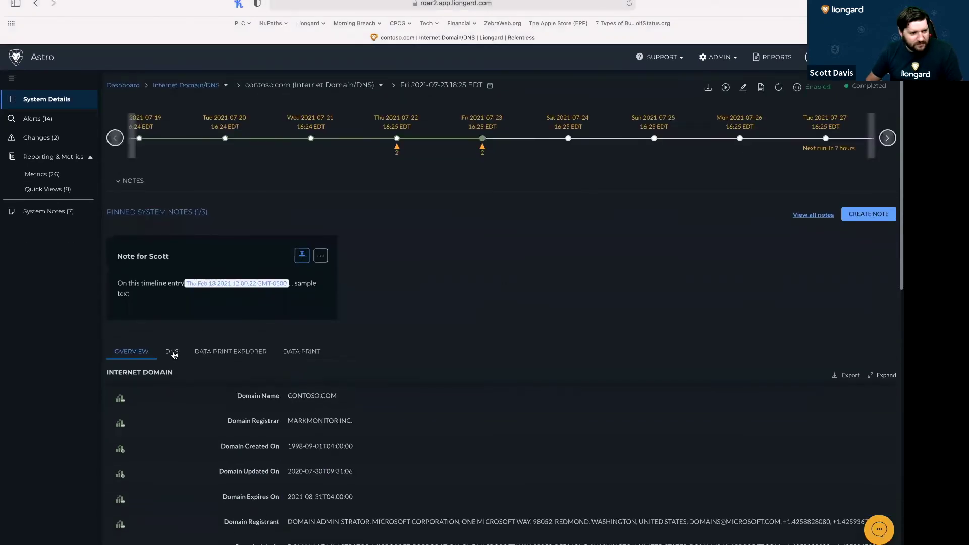
{"action": "scroll", "coordinate": [428, 368], "scroll_direction": "down", "scroll_amount": 5}
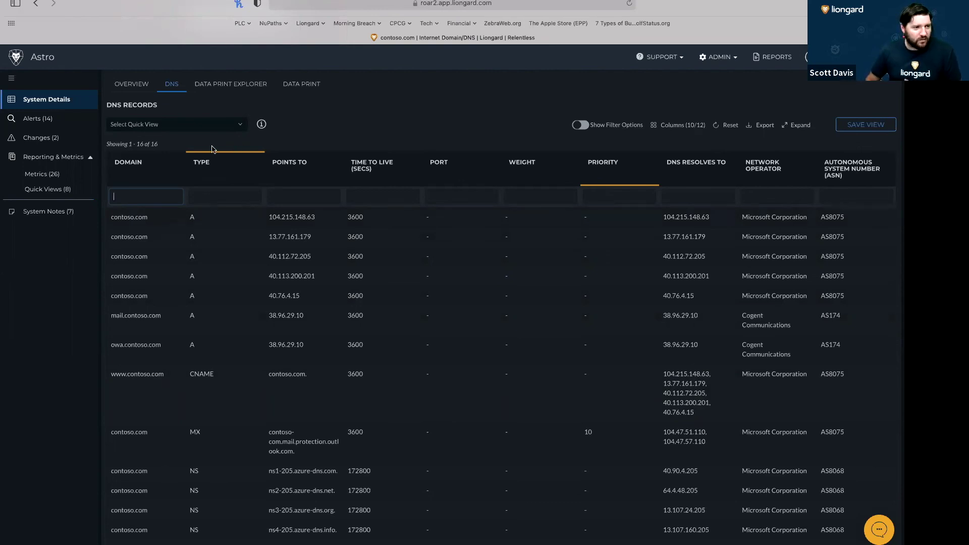
{"action": "scroll", "coordinate": [135, 118], "scroll_direction": "up", "scroll_amount": 10}
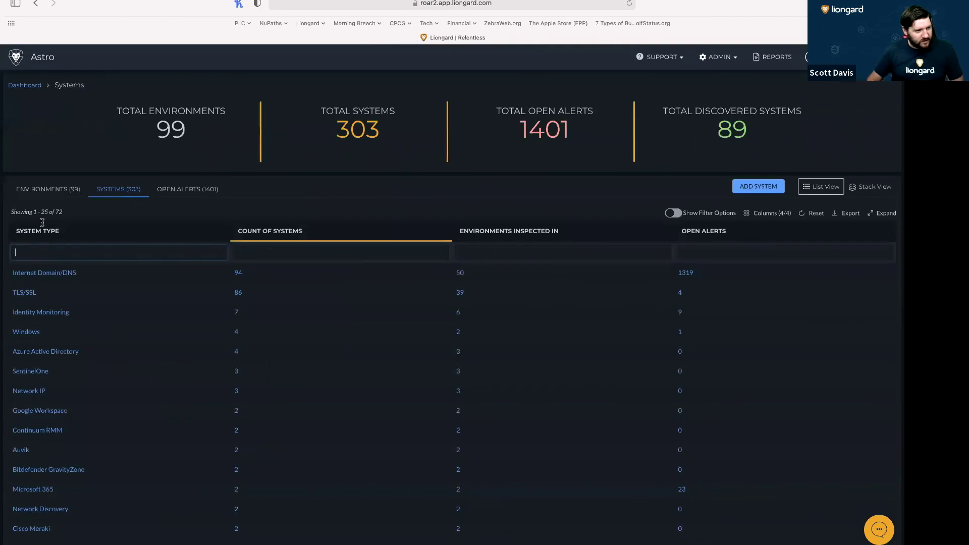
Filter the environments list by the name contos and open the Contoso Nation environment.
{"action": "left_click", "coordinate": [44, 189]}
{"action": "left_click", "coordinate": [46, 253]}
{"action": "type", "text": "contoso"}
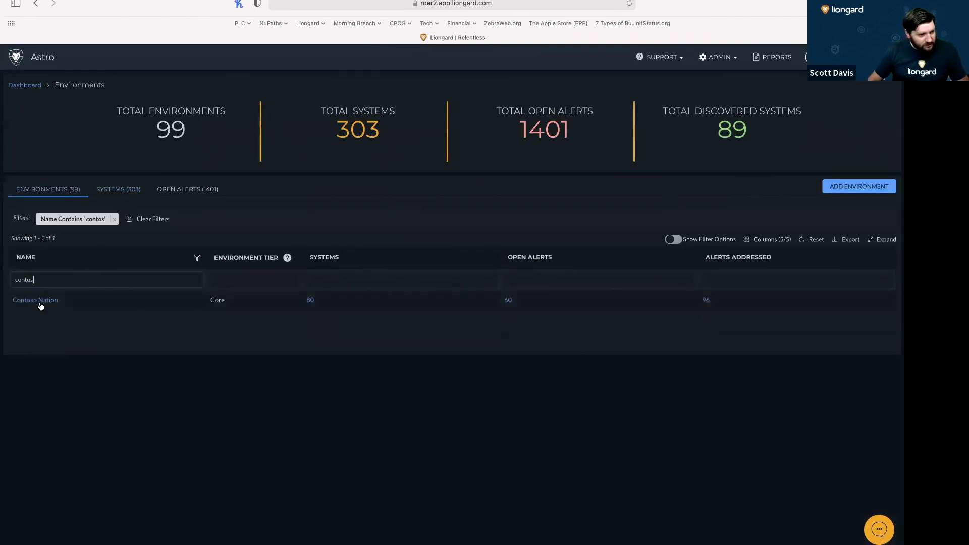
{"action": "left_click", "coordinate": [40, 306]}
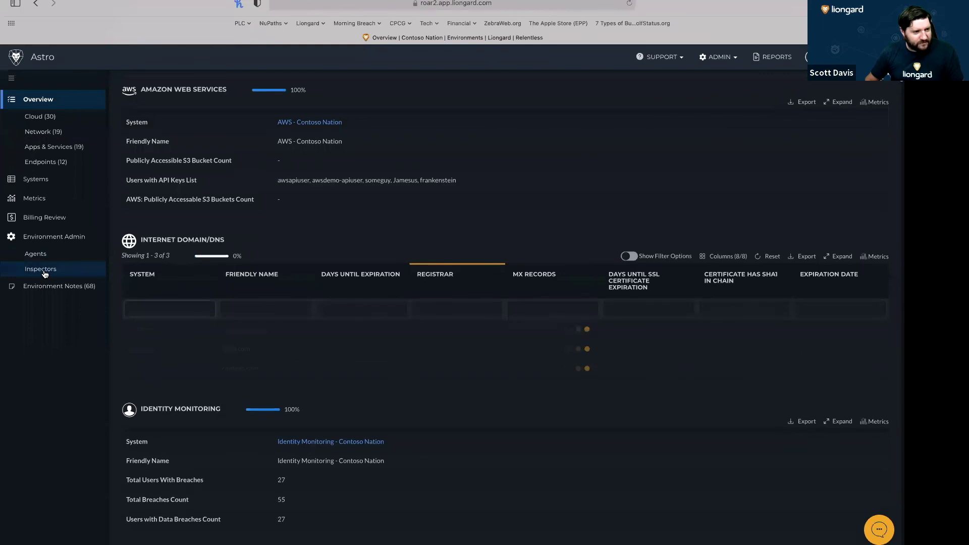
Select all active inspectors in the Contoso Nation environment and display the available bulk actions.
{"action": "left_click", "coordinate": [44, 272]}
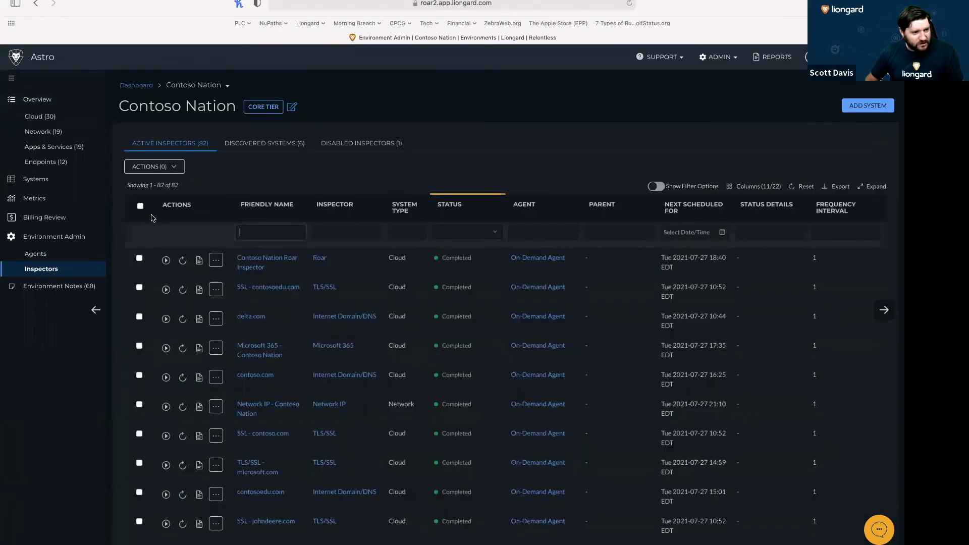
{"action": "left_click", "coordinate": [140, 206]}
{"action": "left_click", "coordinate": [179, 168]}
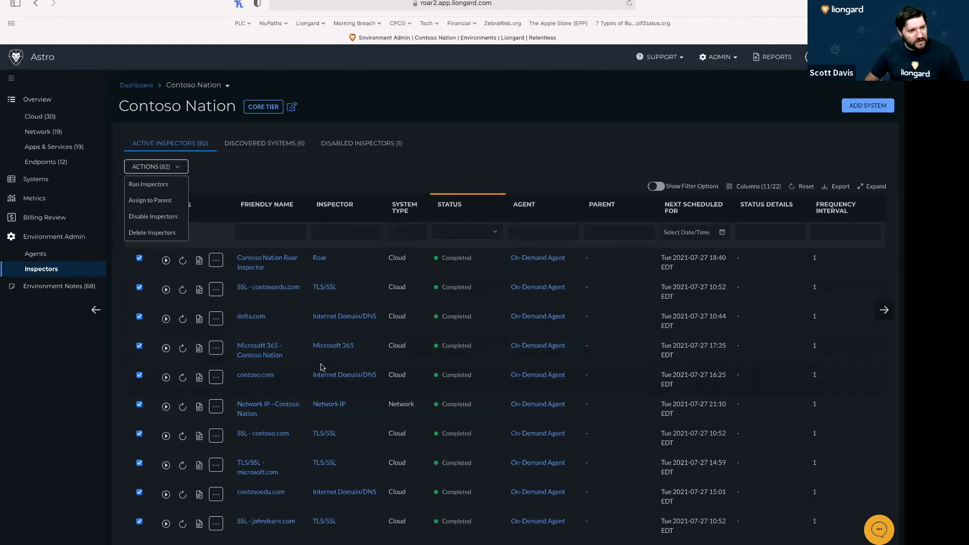
Open the Microsoft 365 - Contoso Nation system and examine its tenant secure score in the overview.
{"action": "left_click", "coordinate": [268, 351]}
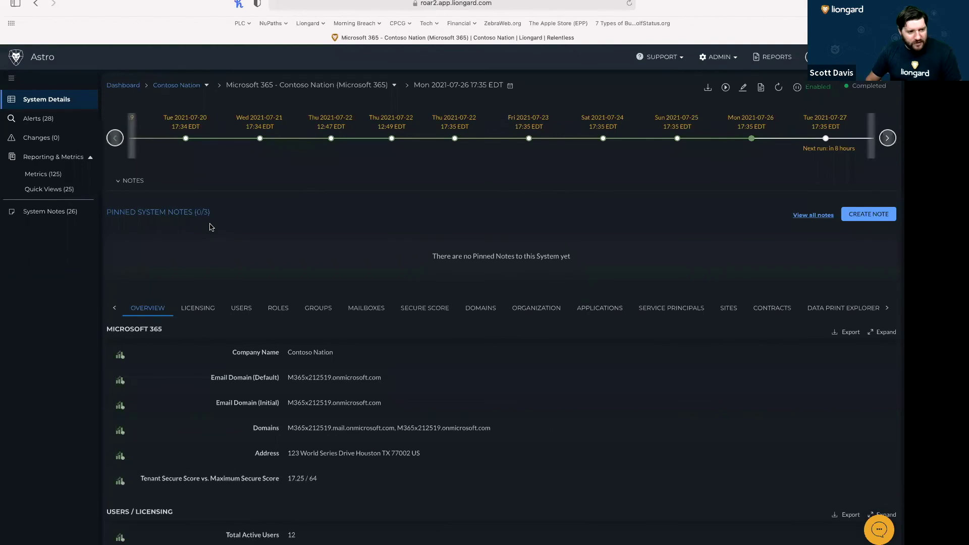
{"action": "scroll", "coordinate": [310, 245], "scroll_direction": "down", "scroll_amount": 5}
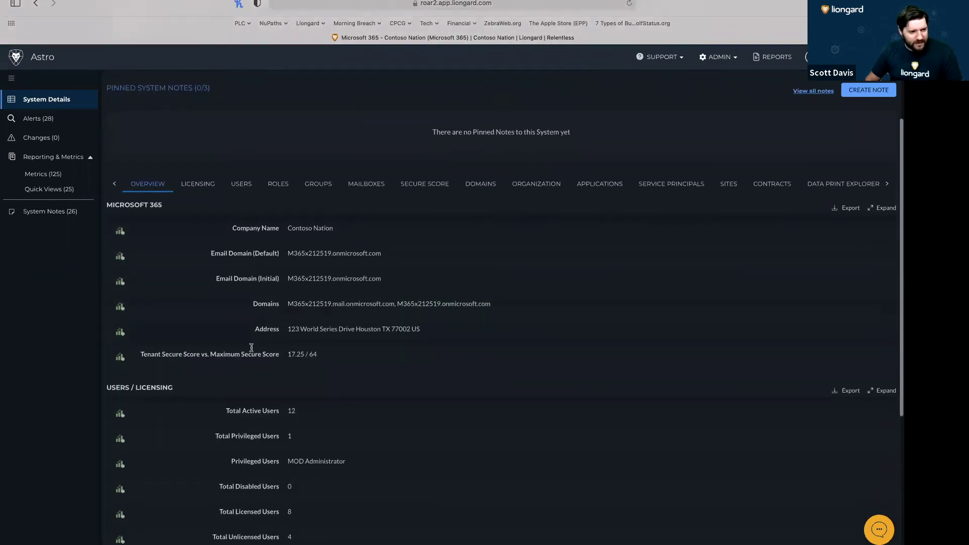
{"action": "triple_click", "coordinate": [294, 353]}
{"action": "left_click", "coordinate": [298, 355]}
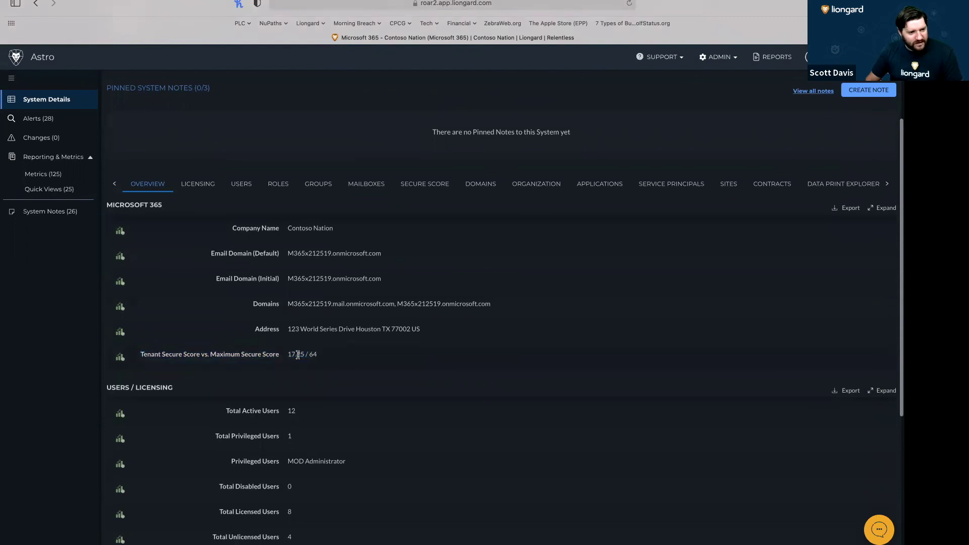
{"action": "double_click", "coordinate": [298, 355]}
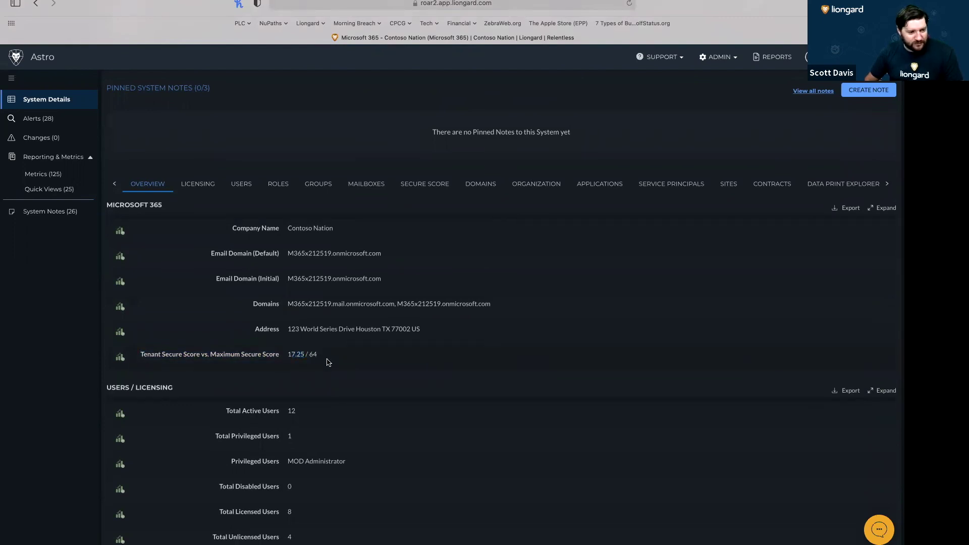
Review the Users / Licensing and Syncing sections of the Microsoft 365 overview, highlighting the Total Unlicensed Users entry.
{"action": "scroll", "coordinate": [329, 362], "scroll_direction": "down", "scroll_amount": 5}
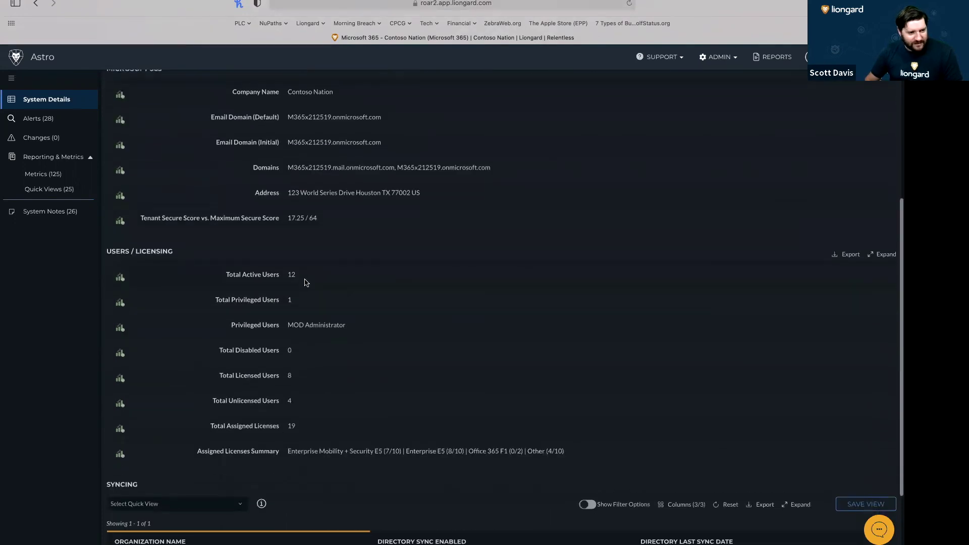
{"action": "triple_click", "coordinate": [267, 278]}
{"action": "triple_click", "coordinate": [263, 401]}
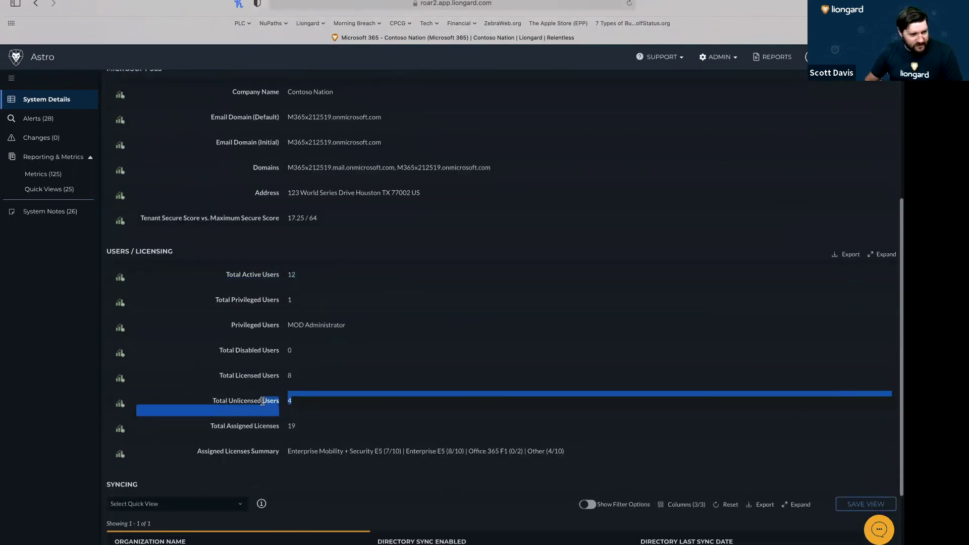
{"action": "scroll", "coordinate": [265, 394], "scroll_direction": "down", "scroll_amount": 4}
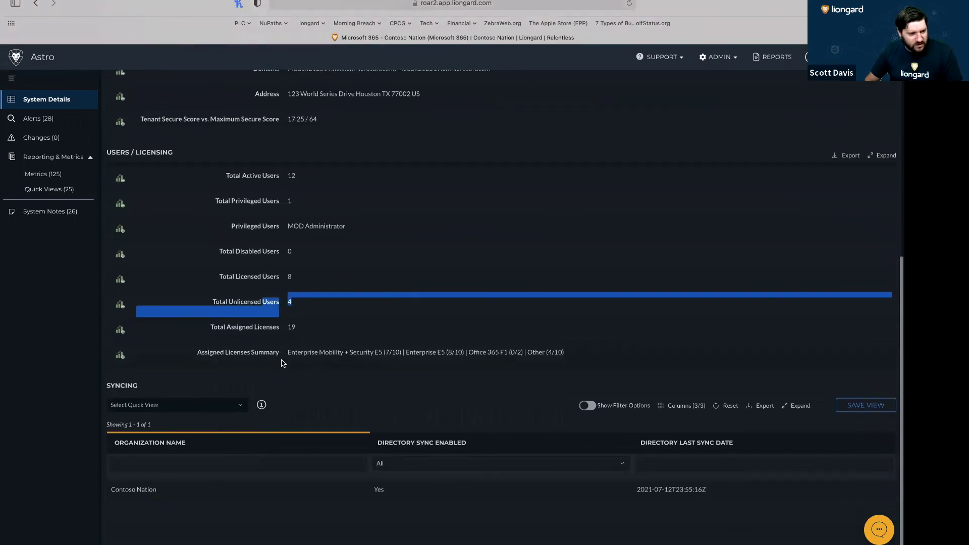
Compare active and assigned licenses per product in the Microsoft 365 licensing data, and review the licenses by user.
{"action": "scroll", "coordinate": [282, 362], "scroll_direction": "up", "scroll_amount": 10}
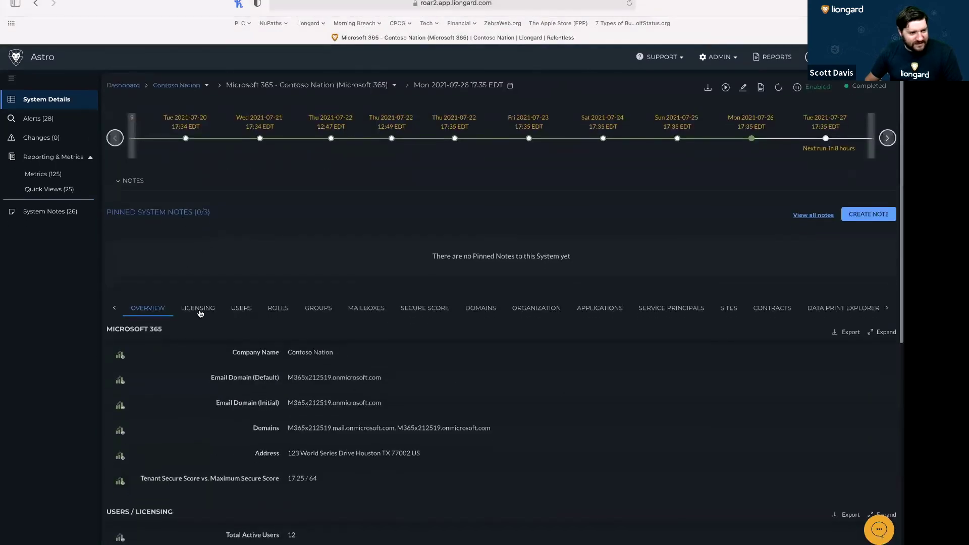
{"action": "left_click", "coordinate": [198, 308]}
{"action": "scroll", "coordinate": [200, 313], "scroll_direction": "down", "scroll_amount": 3}
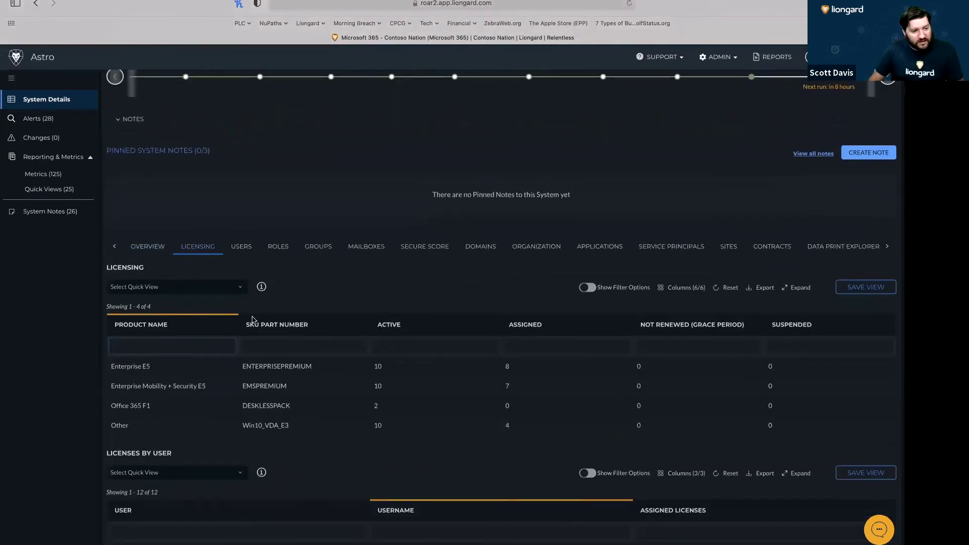
{"action": "double_click", "coordinate": [378, 367]}
{"action": "left_click", "coordinate": [506, 371]}
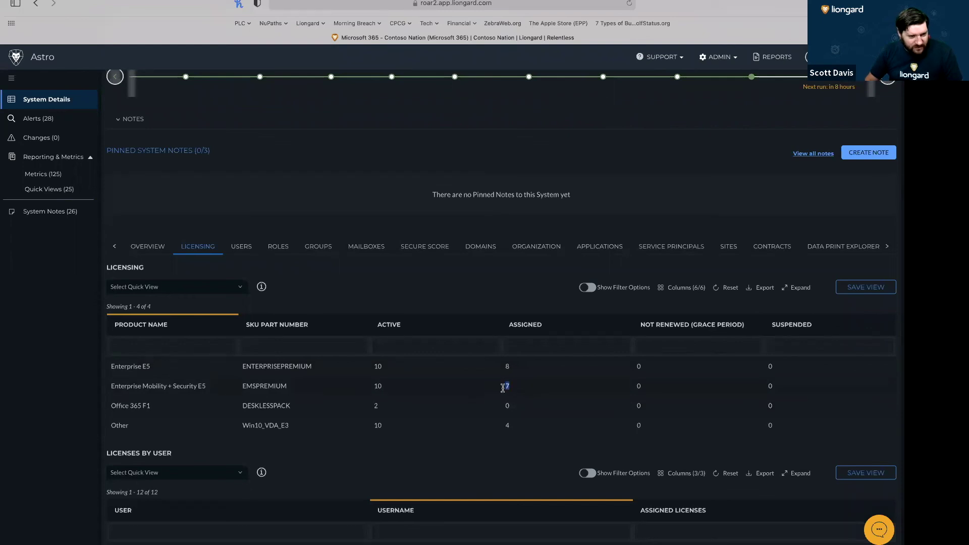
{"action": "left_click_drag", "start_coordinate": [393, 385], "coordinate": [373, 387]}
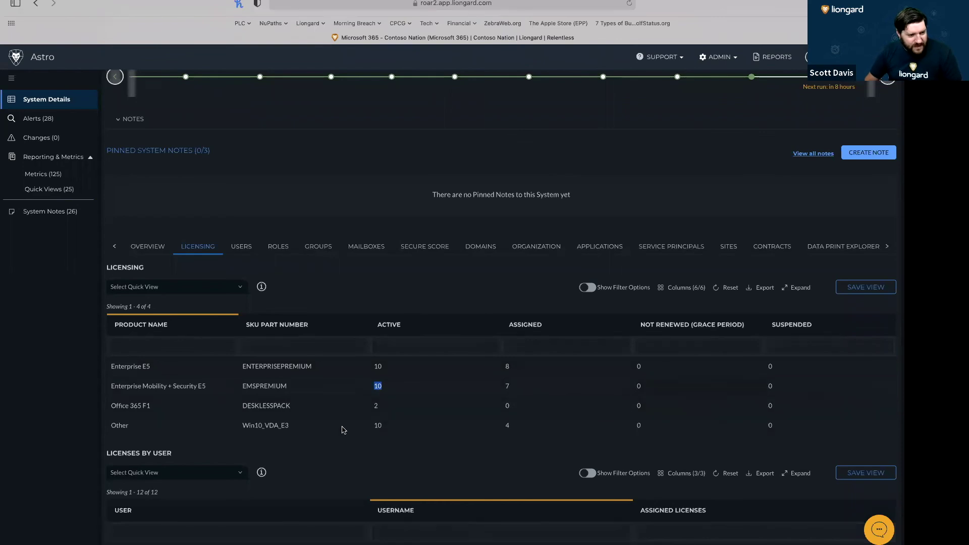
{"action": "scroll", "coordinate": [361, 503], "scroll_direction": "down", "scroll_amount": 5}
{"action": "scroll", "coordinate": [362, 503], "scroll_direction": "down", "scroll_amount": 1}
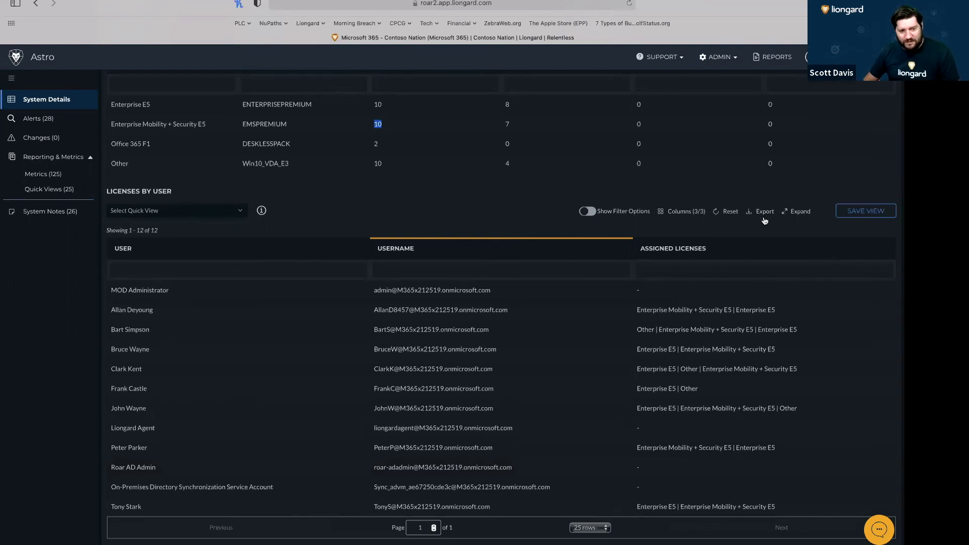
{"action": "scroll", "coordinate": [622, 349], "scroll_direction": "up", "scroll_amount": 6}
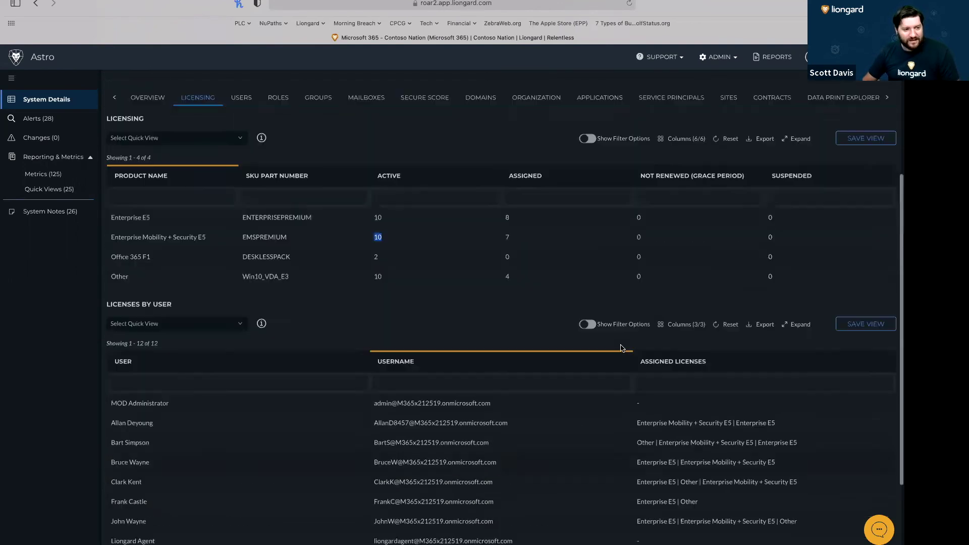
Review the Microsoft 365 users table, including MFA registration status, licensed products, password policies and activity in the last 30 days.
{"action": "left_click", "coordinate": [241, 298]}
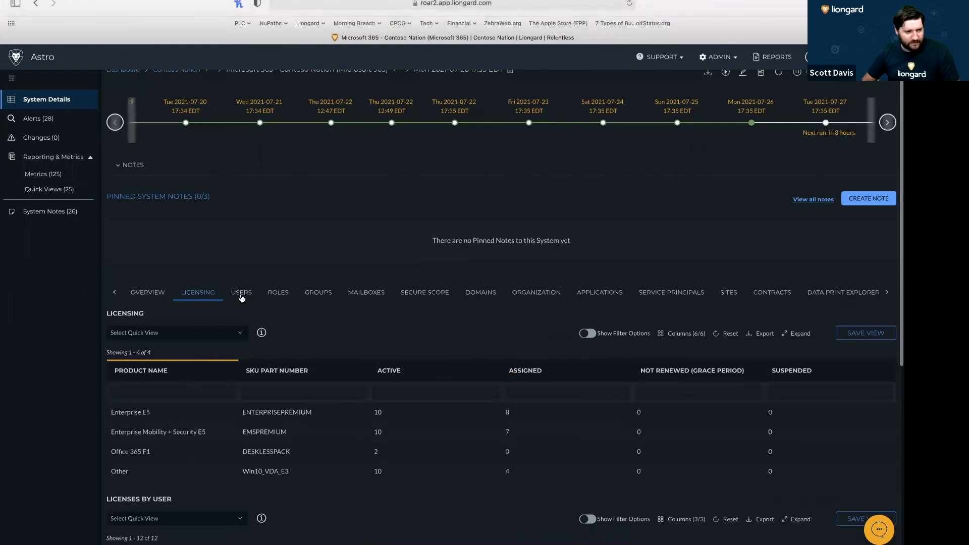
{"action": "scroll", "coordinate": [454, 324], "scroll_direction": "down", "scroll_amount": 5}
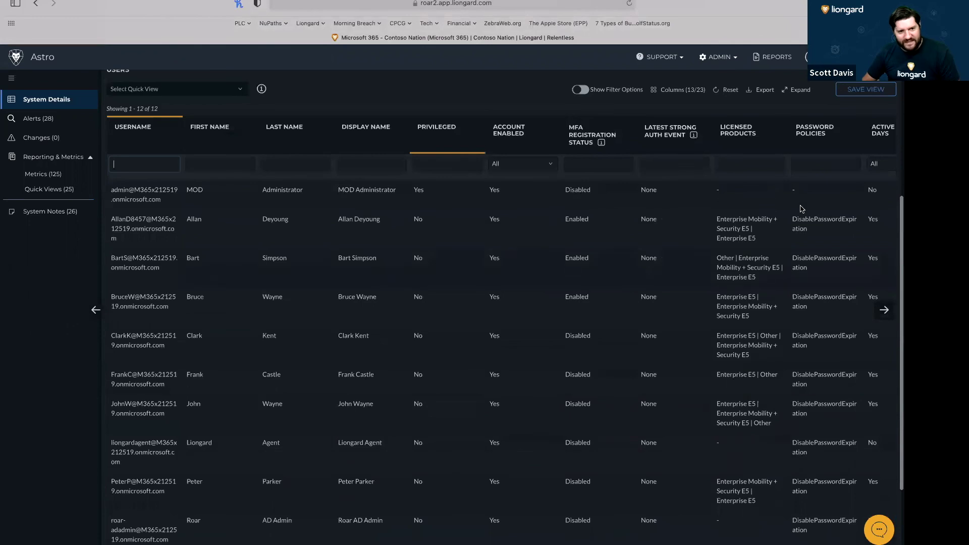
{"action": "scroll", "coordinate": [800, 205], "scroll_direction": "right", "scroll_amount": 5}
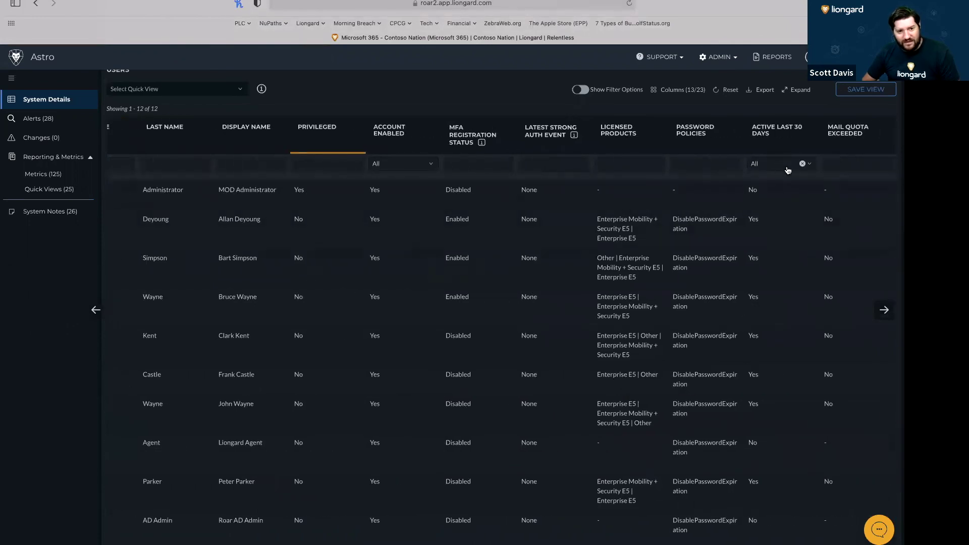
{"action": "scroll", "coordinate": [307, 324], "scroll_direction": "up", "scroll_amount": 5}
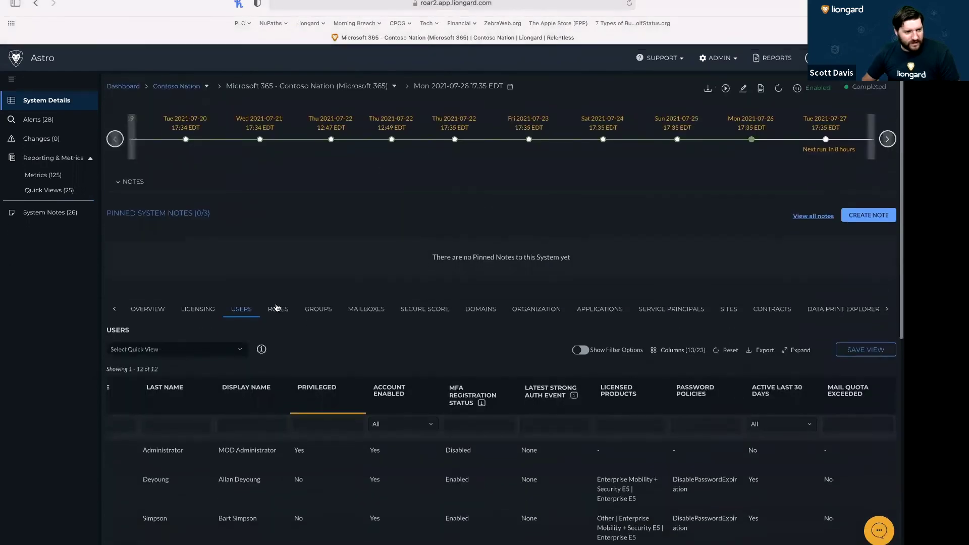
View the Microsoft 365 mailboxes with their storage use and quota limits.
{"action": "left_click", "coordinate": [369, 312]}
{"action": "scroll", "coordinate": [368, 313], "scroll_direction": "down", "scroll_amount": 3}
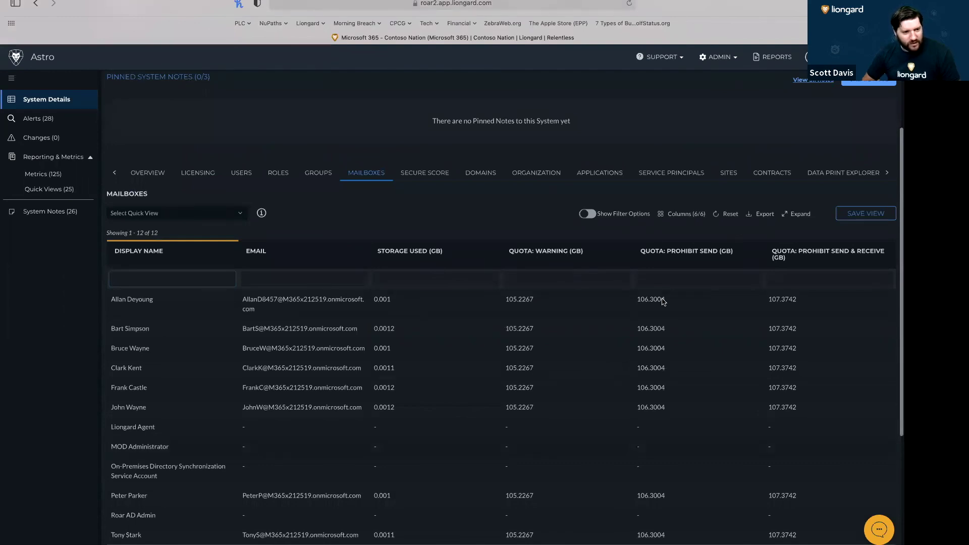
Open the Microsoft 365 Secure Score data and filter its controls to names containing "mfa".
{"action": "left_click", "coordinate": [427, 176]}
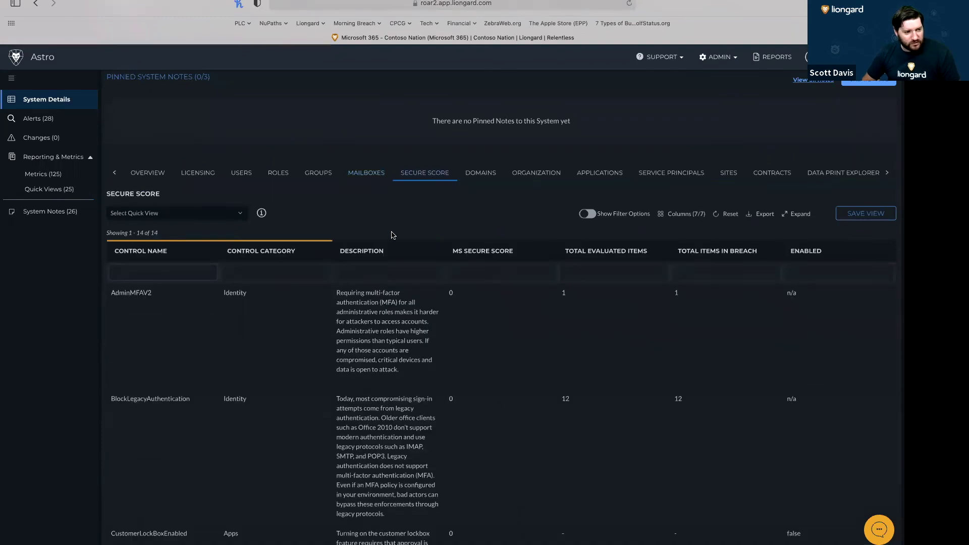
{"action": "left_click", "coordinate": [200, 267]}
{"action": "type", "text": "mfa"}
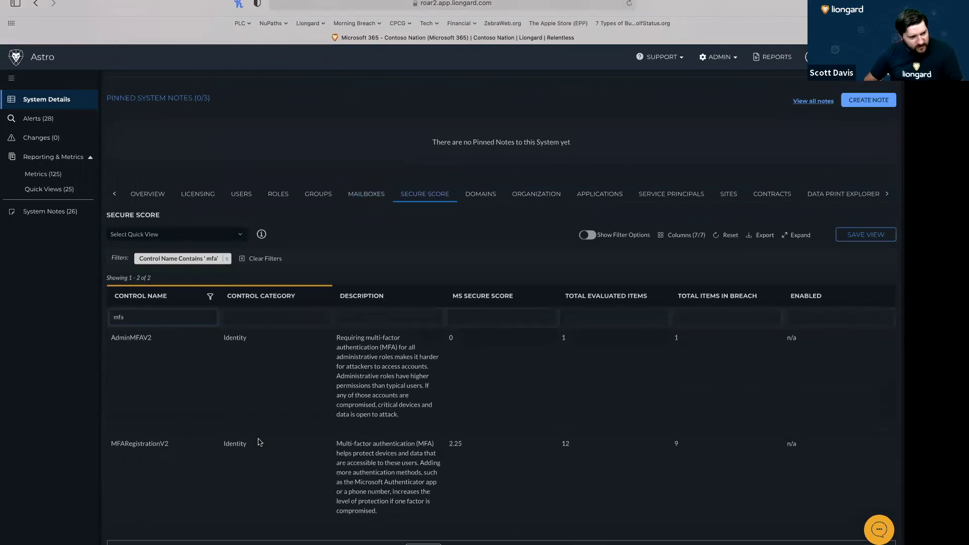
Compare total evaluated items with total items in breach for the MFARegistrationV2 and AdminMFAV2 controls.
{"action": "mouse_move", "coordinate": [576, 445]}
{"action": "left_mouse_down"}
{"action": "mouse_move", "coordinate": [558, 444]}
{"action": "mouse_move", "coordinate": [567, 444]}
{"action": "left_mouse_up"}
{"action": "left_click_drag", "start_coordinate": [683, 444], "coordinate": [670, 442]}
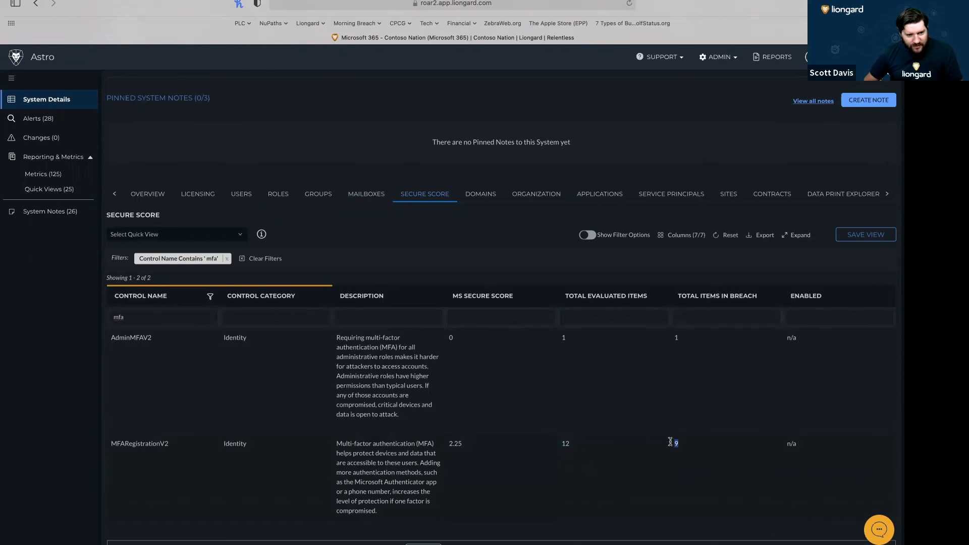
{"action": "left_click", "coordinate": [565, 337]}
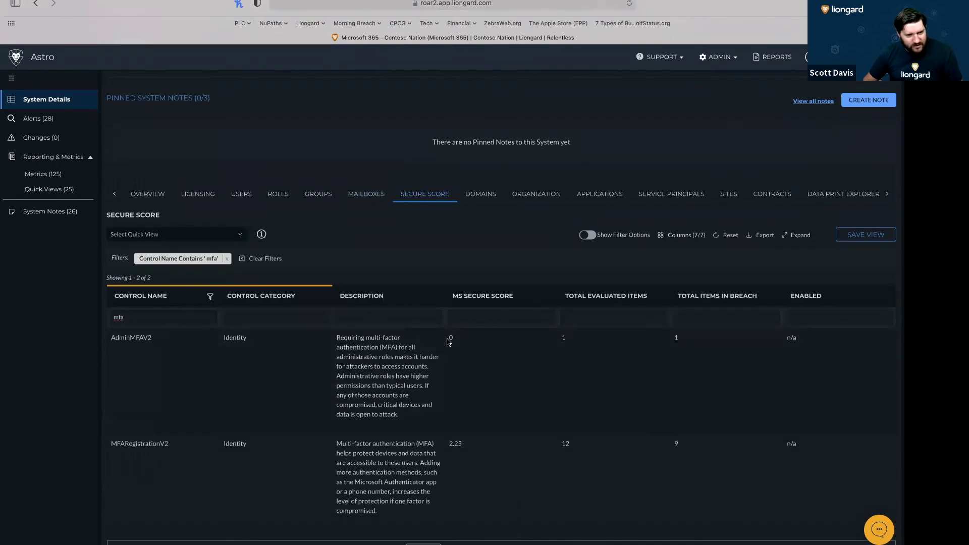
{"action": "left_click_drag", "start_coordinate": [578, 335], "coordinate": [551, 334]}
{"action": "left_click", "coordinate": [715, 332]}
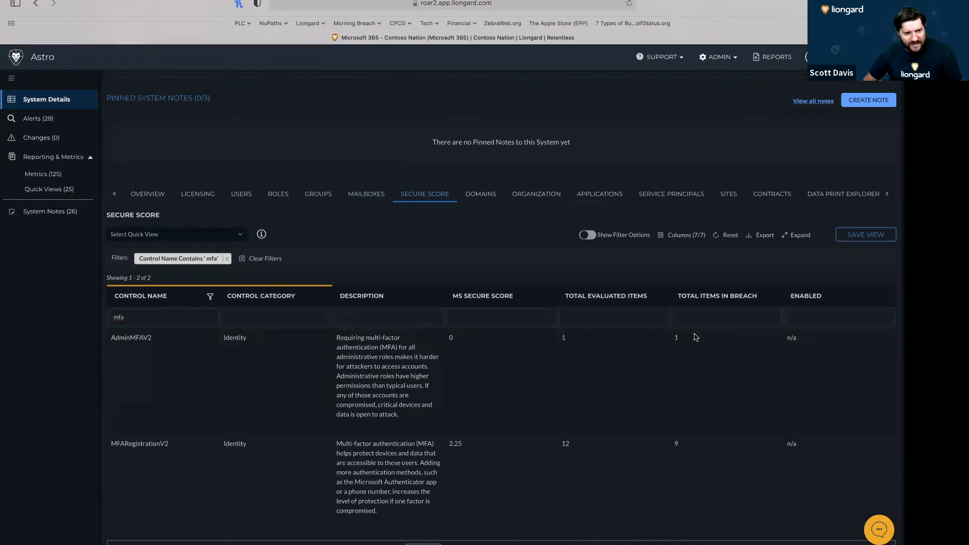
Clear the control name filter and examine the BlockLegacyAuthentication control, highlighting its total evaluated items and total items in breach.
{"action": "left_click_drag", "start_coordinate": [160, 316], "coordinate": [54, 311]}
{"action": "key", "text": "BackSpace"}
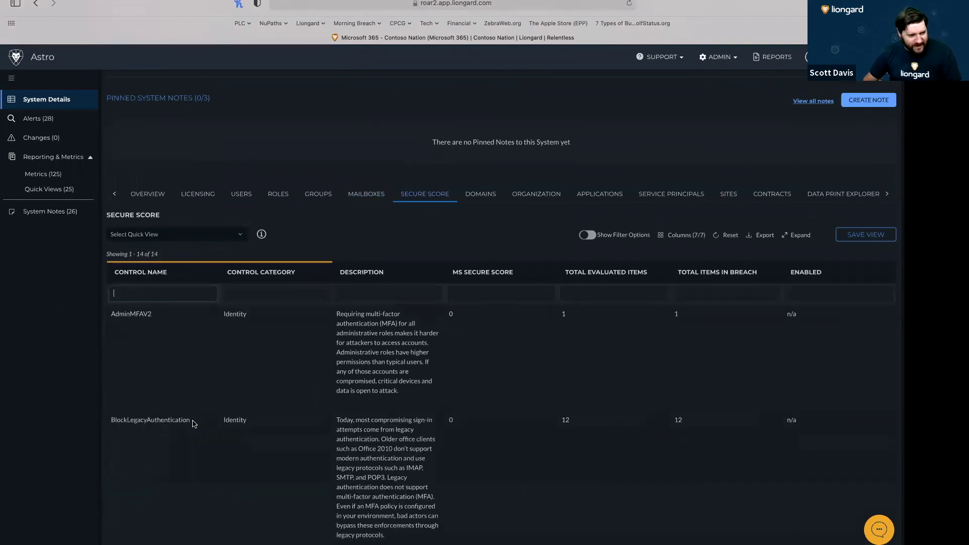
{"action": "left_click_drag", "start_coordinate": [191, 420], "coordinate": [111, 420]}
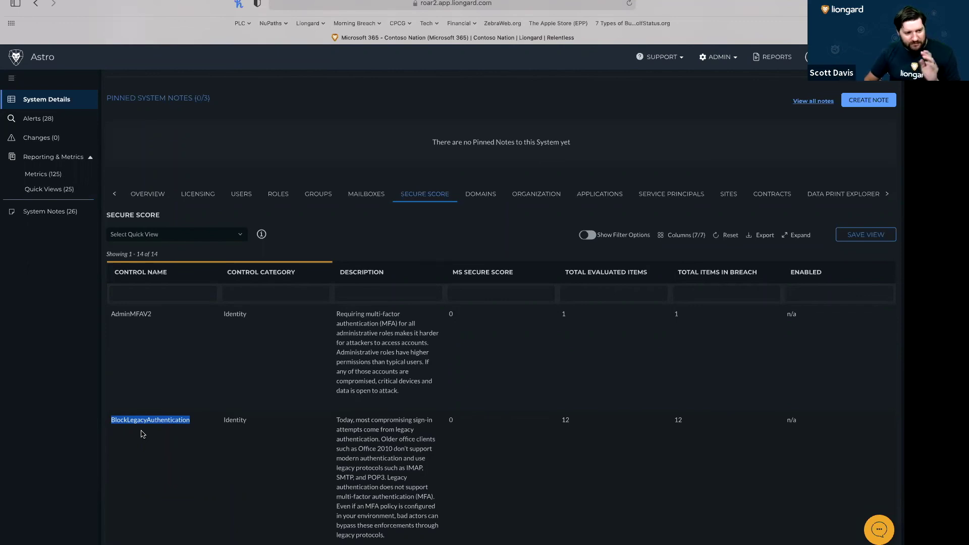
{"action": "scroll", "coordinate": [439, 452], "scroll_direction": "down", "scroll_amount": 2}
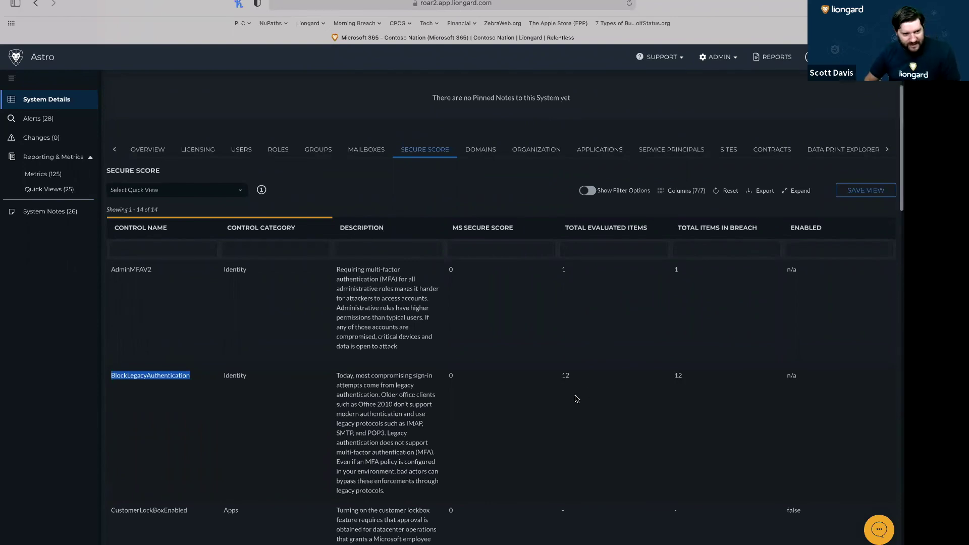
{"action": "left_click_drag", "start_coordinate": [573, 378], "coordinate": [559, 379]}
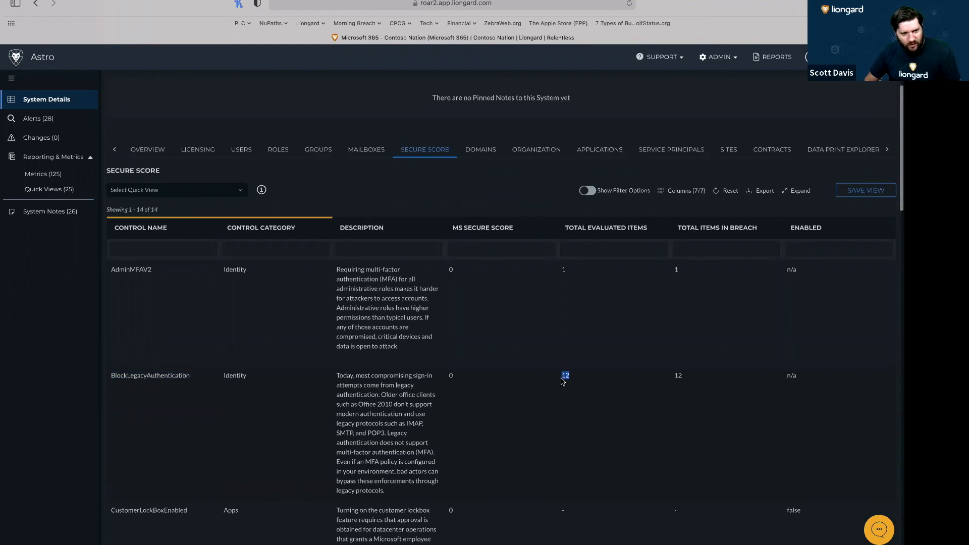
{"action": "left_click", "coordinate": [680, 382]}
{"action": "left_click_drag", "start_coordinate": [669, 377], "coordinate": [682, 377]}
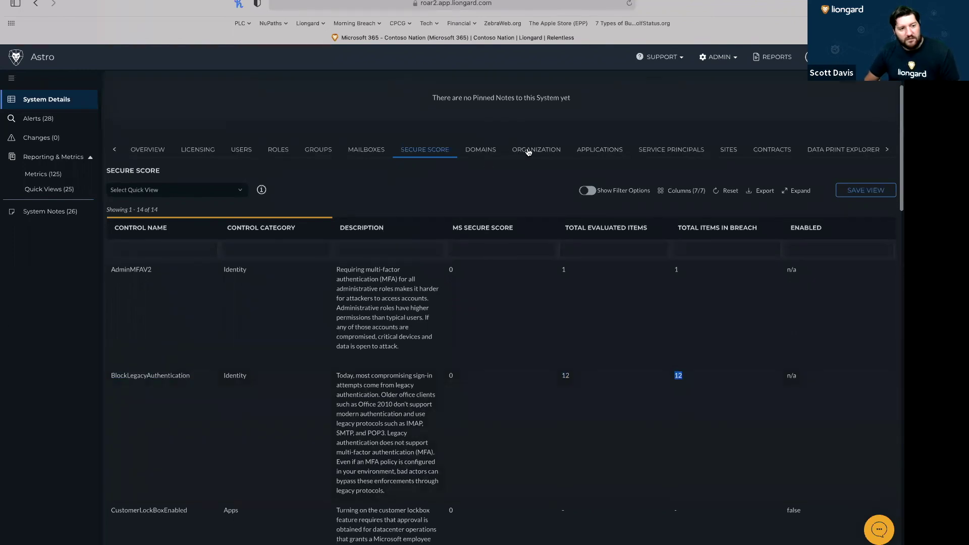
View the Microsoft 365 system's applications, service principals and sites in turn.
{"action": "left_click", "coordinate": [609, 151]}
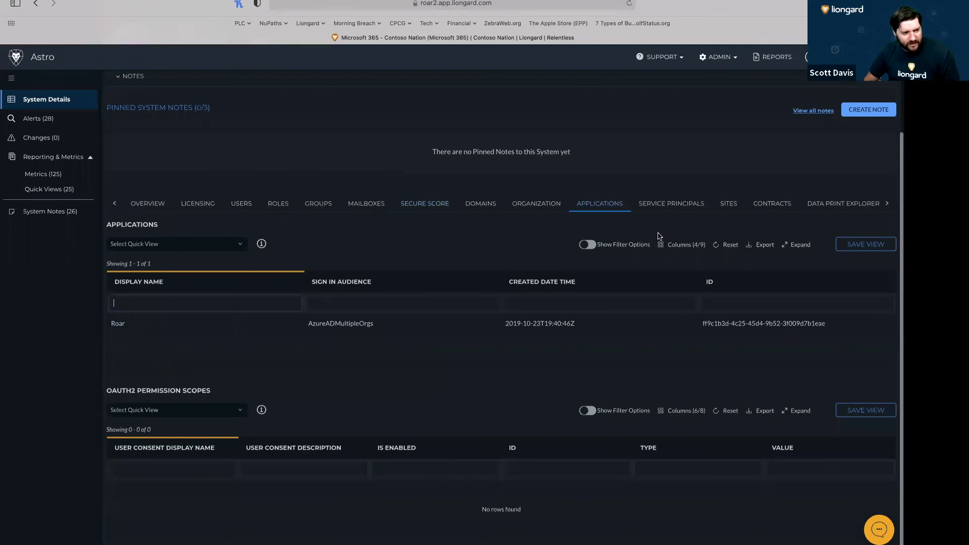
{"action": "left_click", "coordinate": [674, 205]}
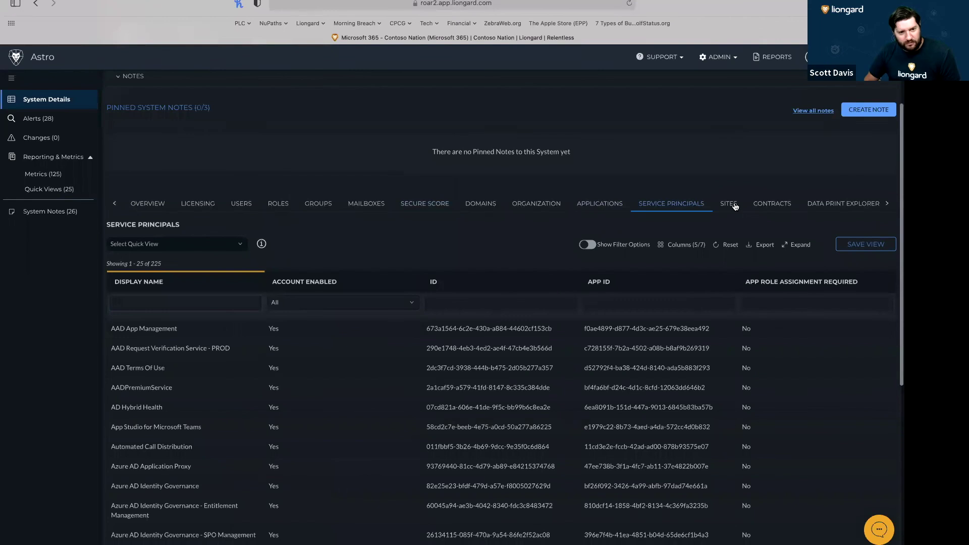
{"action": "left_click", "coordinate": [735, 205]}
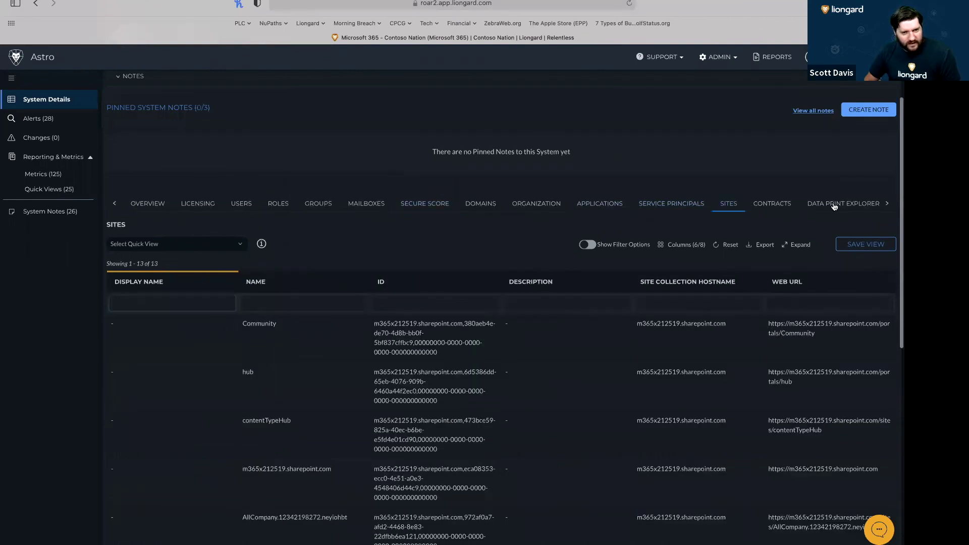
Open the raw data print of the Microsoft 365 inspection and expand object 29 in the Roles array.
{"action": "left_click", "coordinate": [888, 204]}
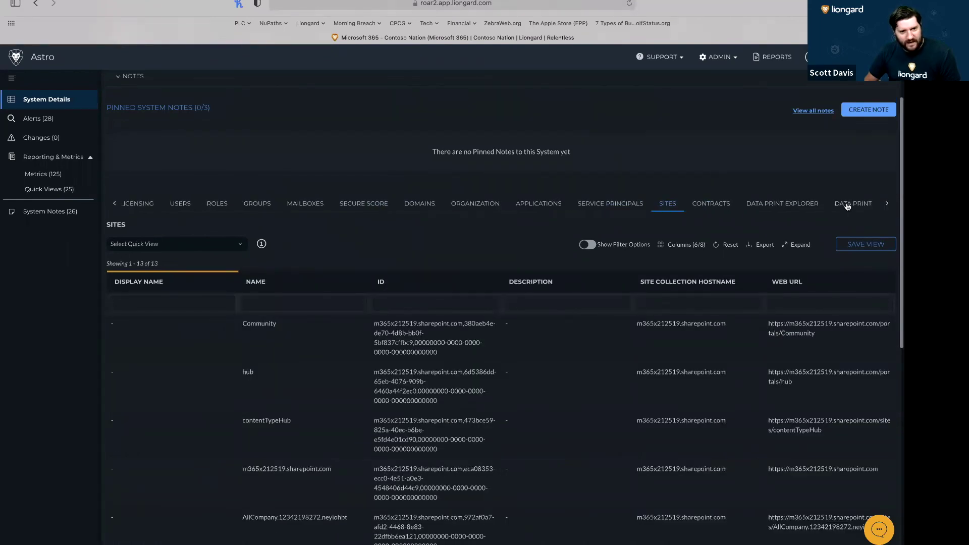
{"action": "left_click", "coordinate": [849, 205]}
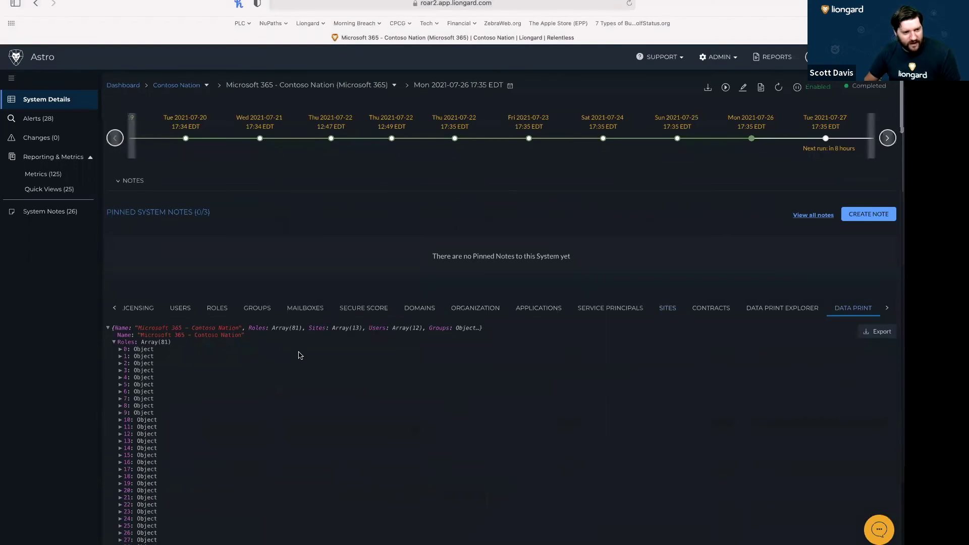
{"action": "scroll", "coordinate": [298, 354], "scroll_direction": "down", "scroll_amount": 6}
{"action": "left_click", "coordinate": [120, 271]}
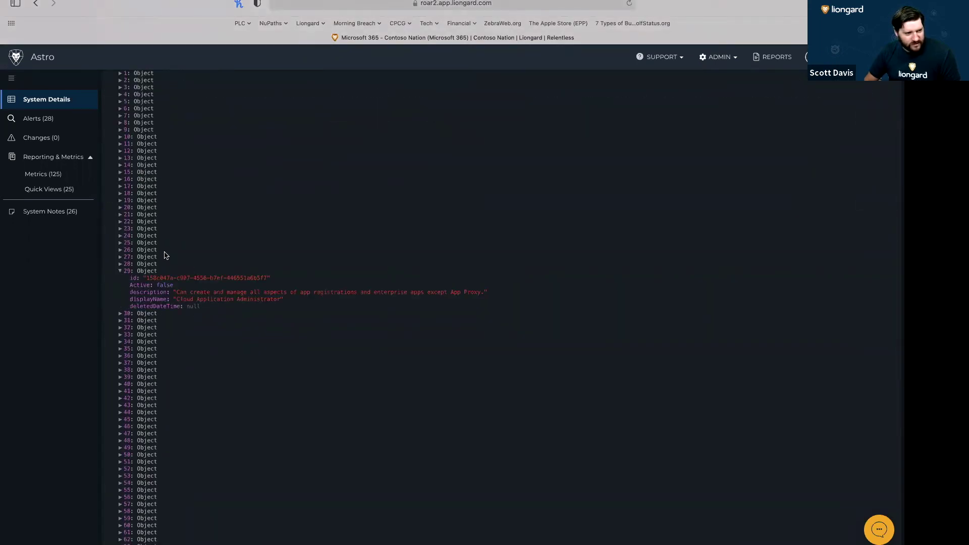
{"action": "scroll", "coordinate": [165, 255], "scroll_direction": "up", "scroll_amount": 6}
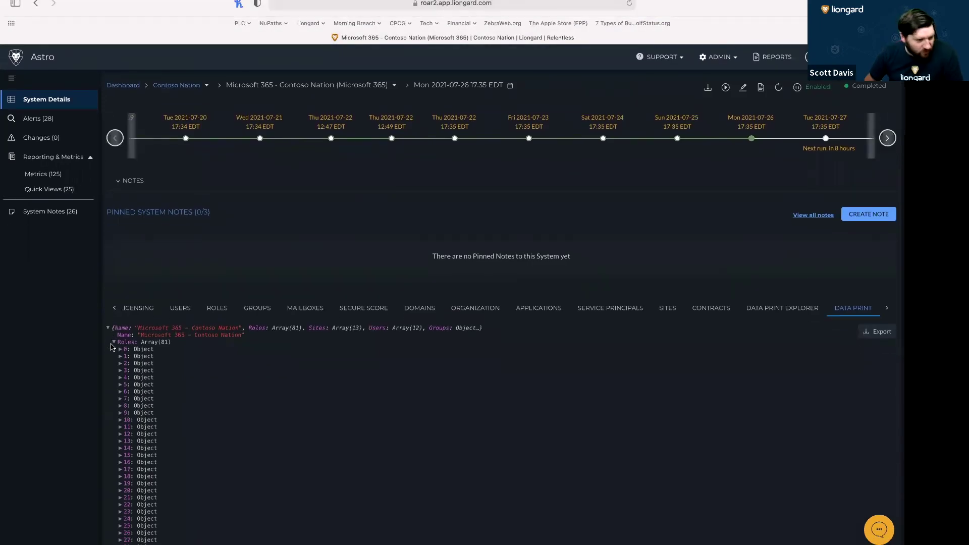
Collapse the Roles array in the data print and expand object 1 of the Users array to review its attributes.
{"action": "left_click", "coordinate": [113, 343]}
{"action": "scroll", "coordinate": [127, 384], "scroll_direction": "down", "scroll_amount": 3}
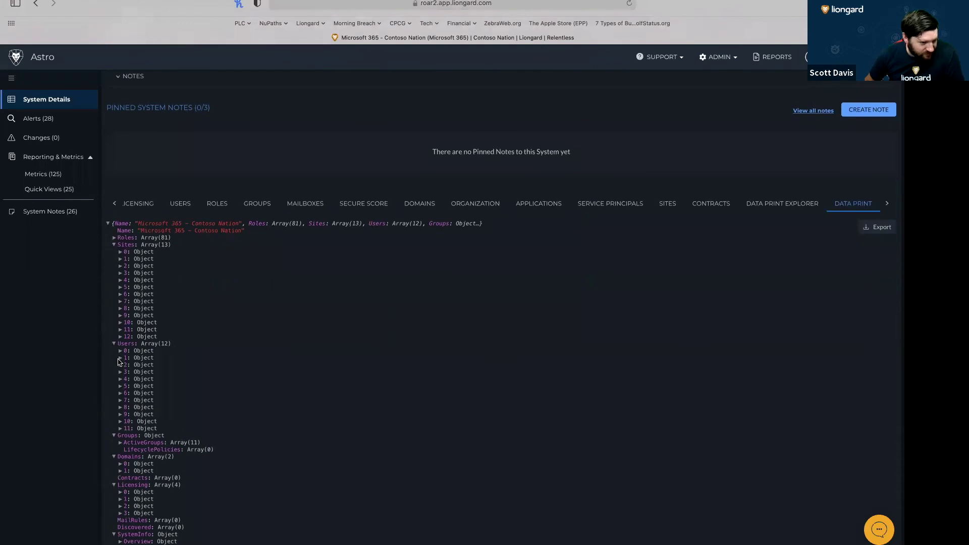
{"action": "left_click", "coordinate": [120, 357]}
{"action": "scroll", "coordinate": [141, 444], "scroll_direction": "down", "scroll_amount": 3}
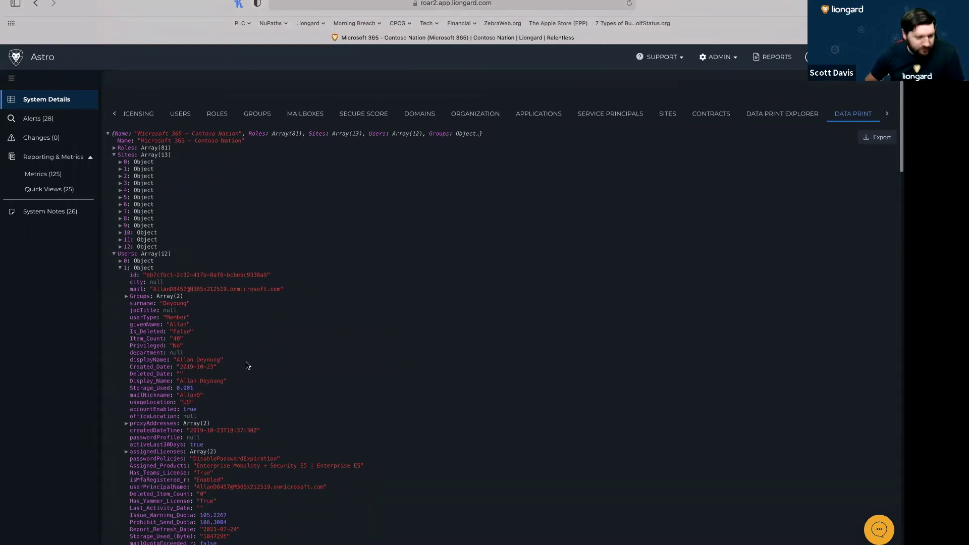
{"action": "scroll", "coordinate": [247, 365], "scroll_direction": "up", "scroll_amount": 6}
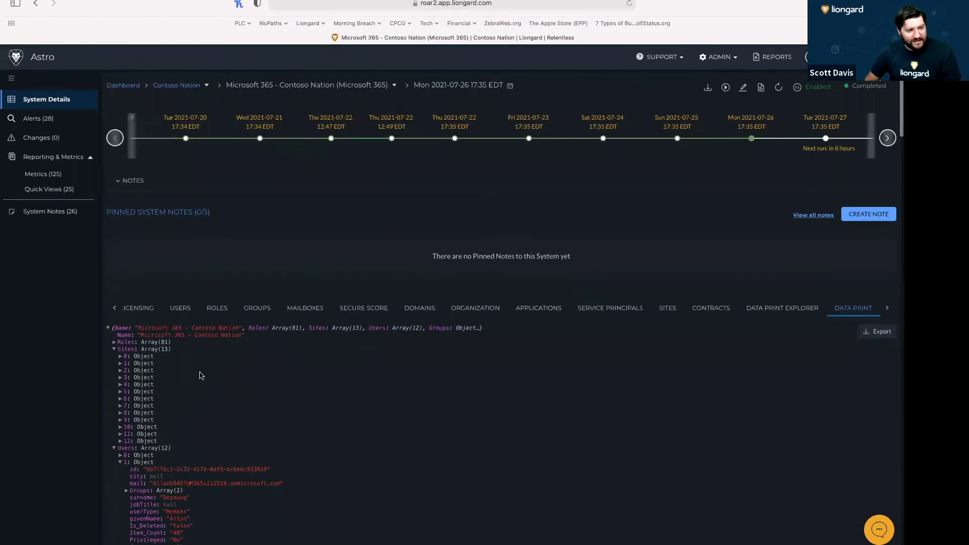